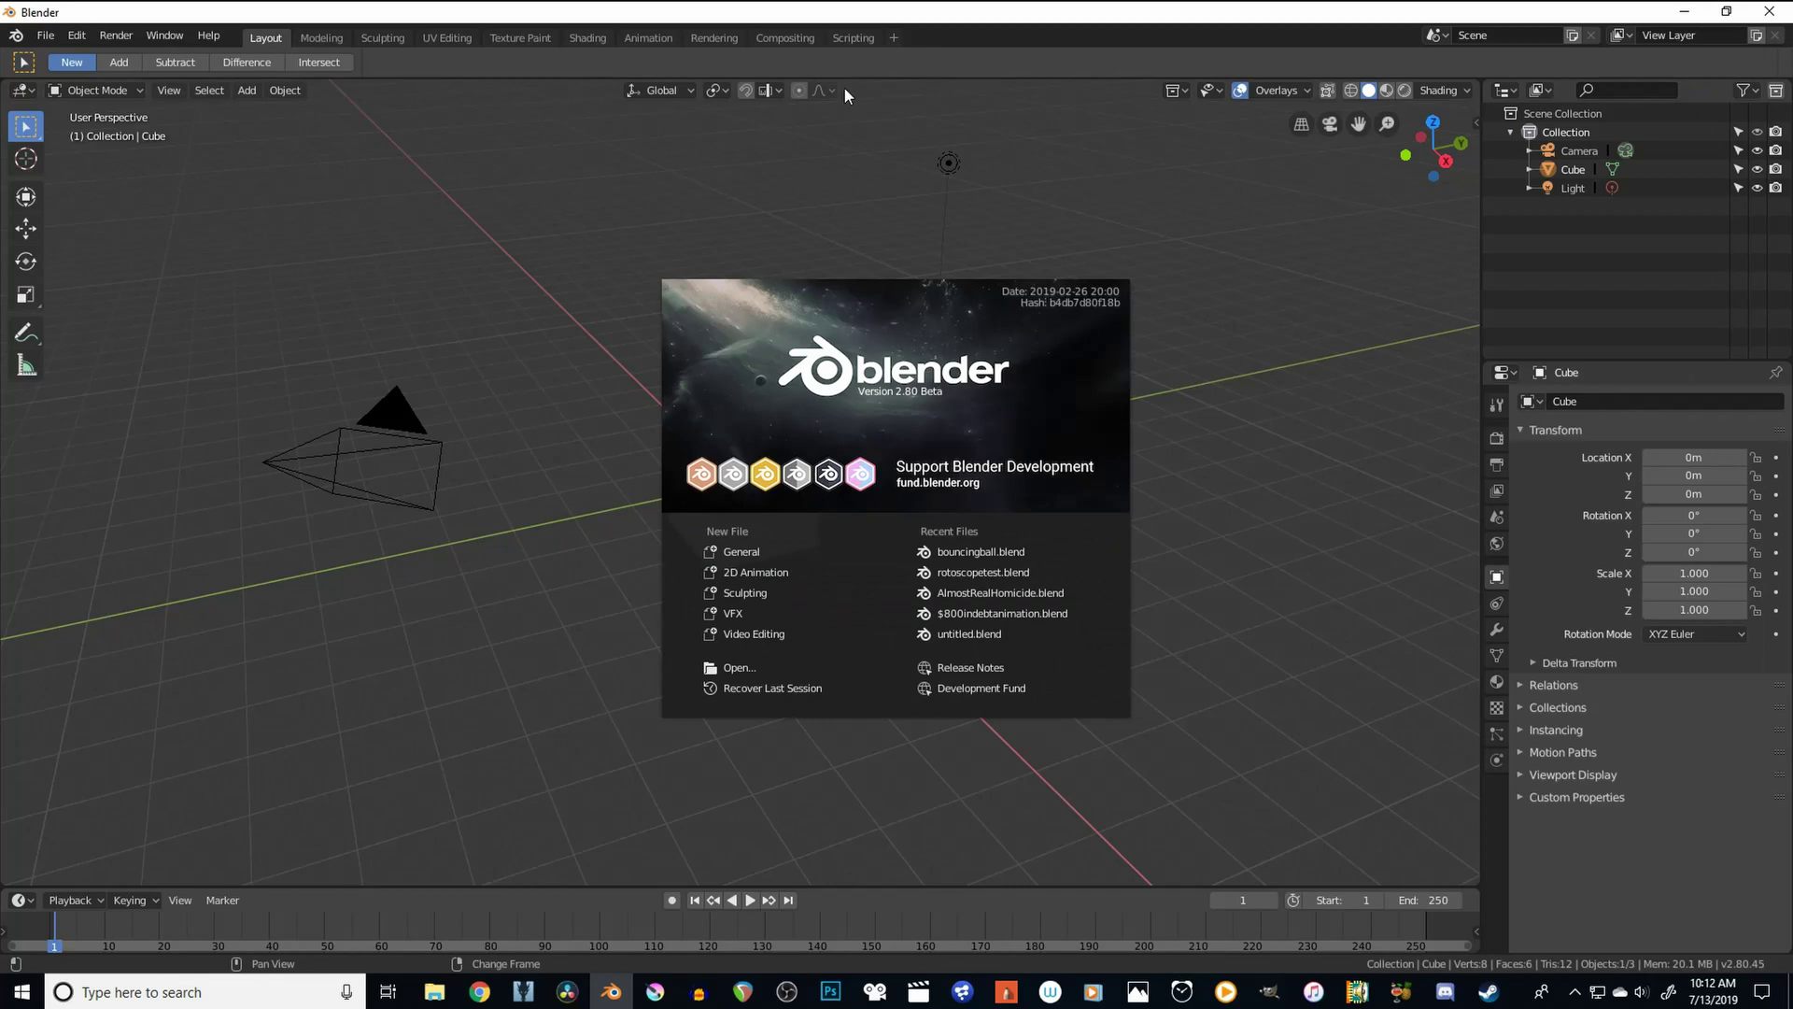
- Dismiss the splash screen and browse the 2D Animation workspace templates
click(688, 277)
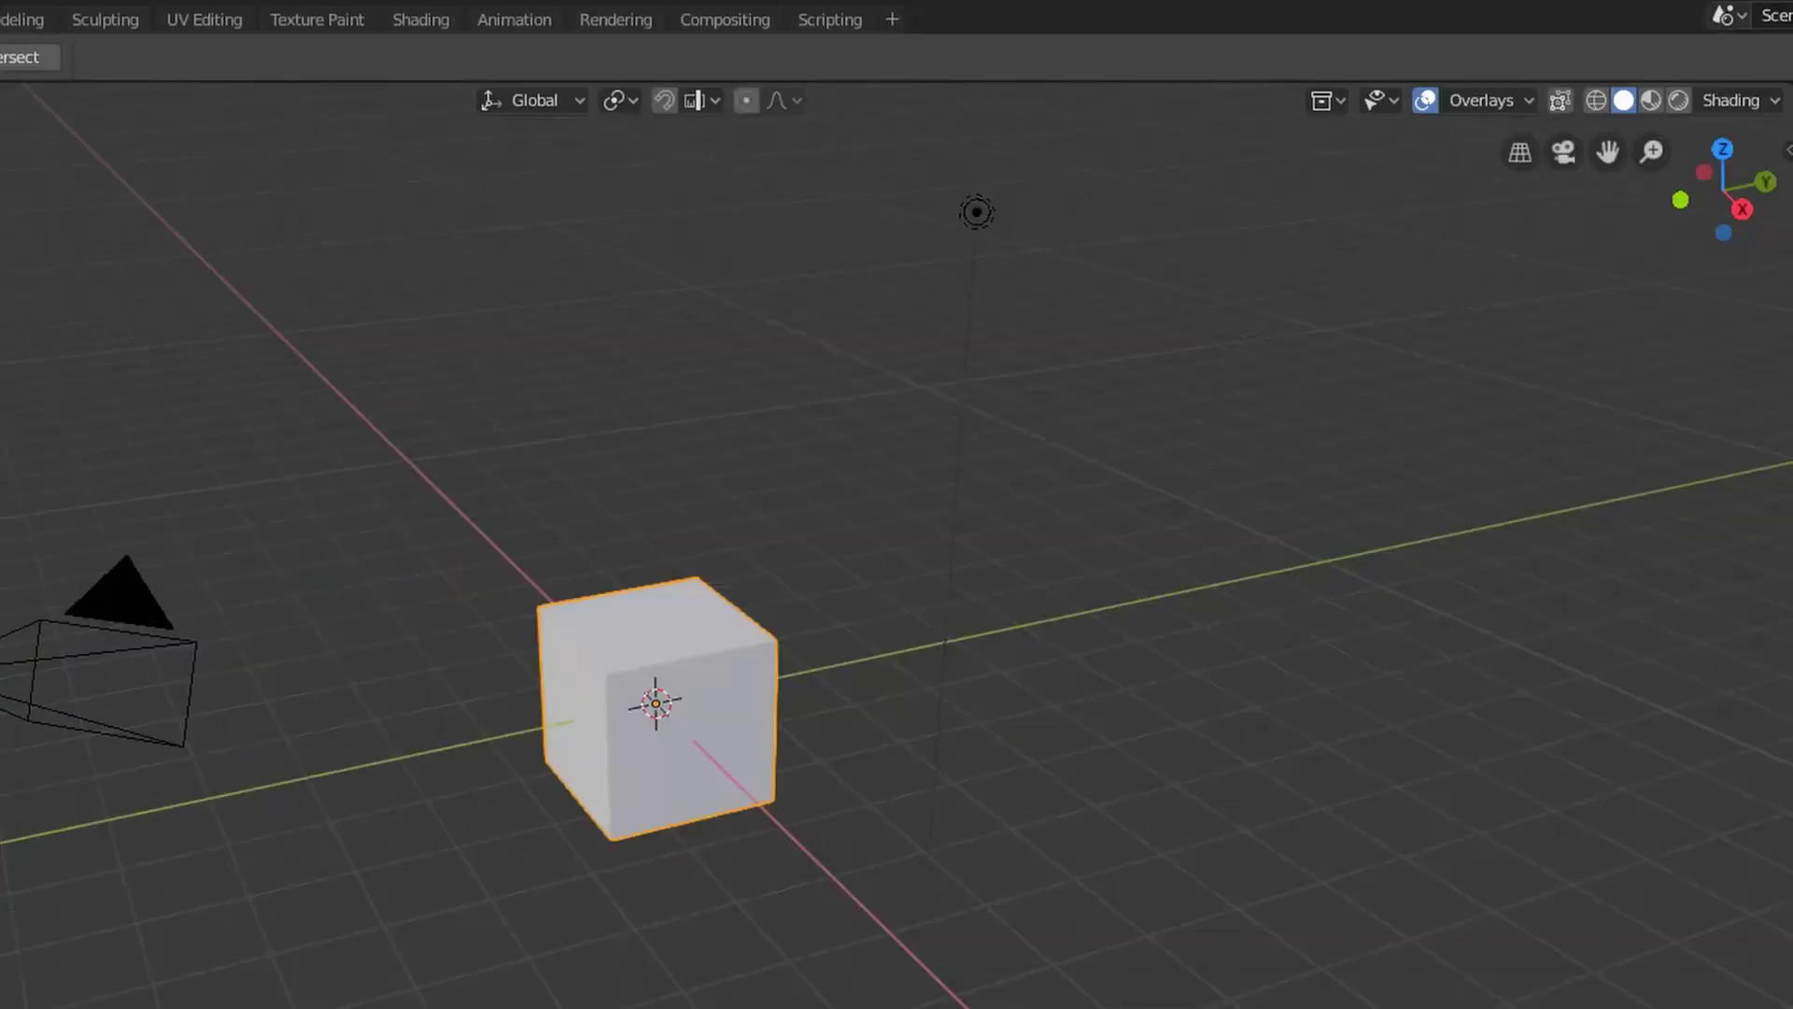
click(891, 20)
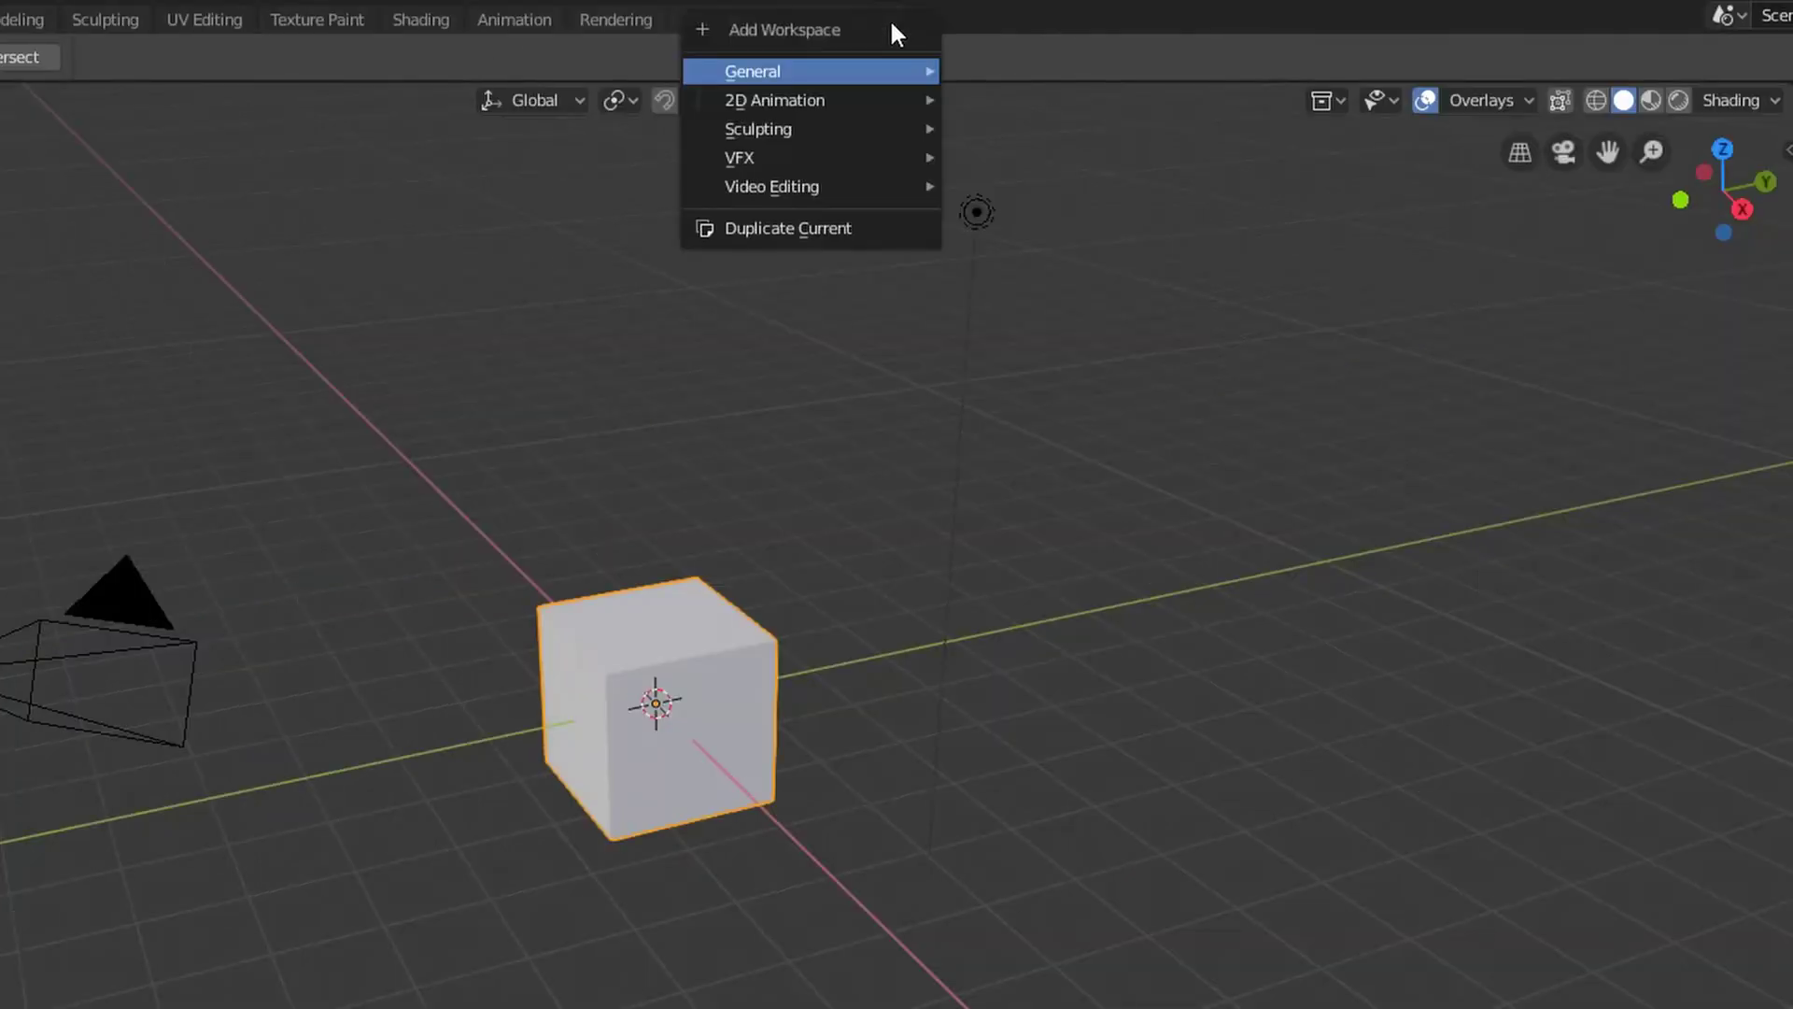
mouse_move(857, 101)
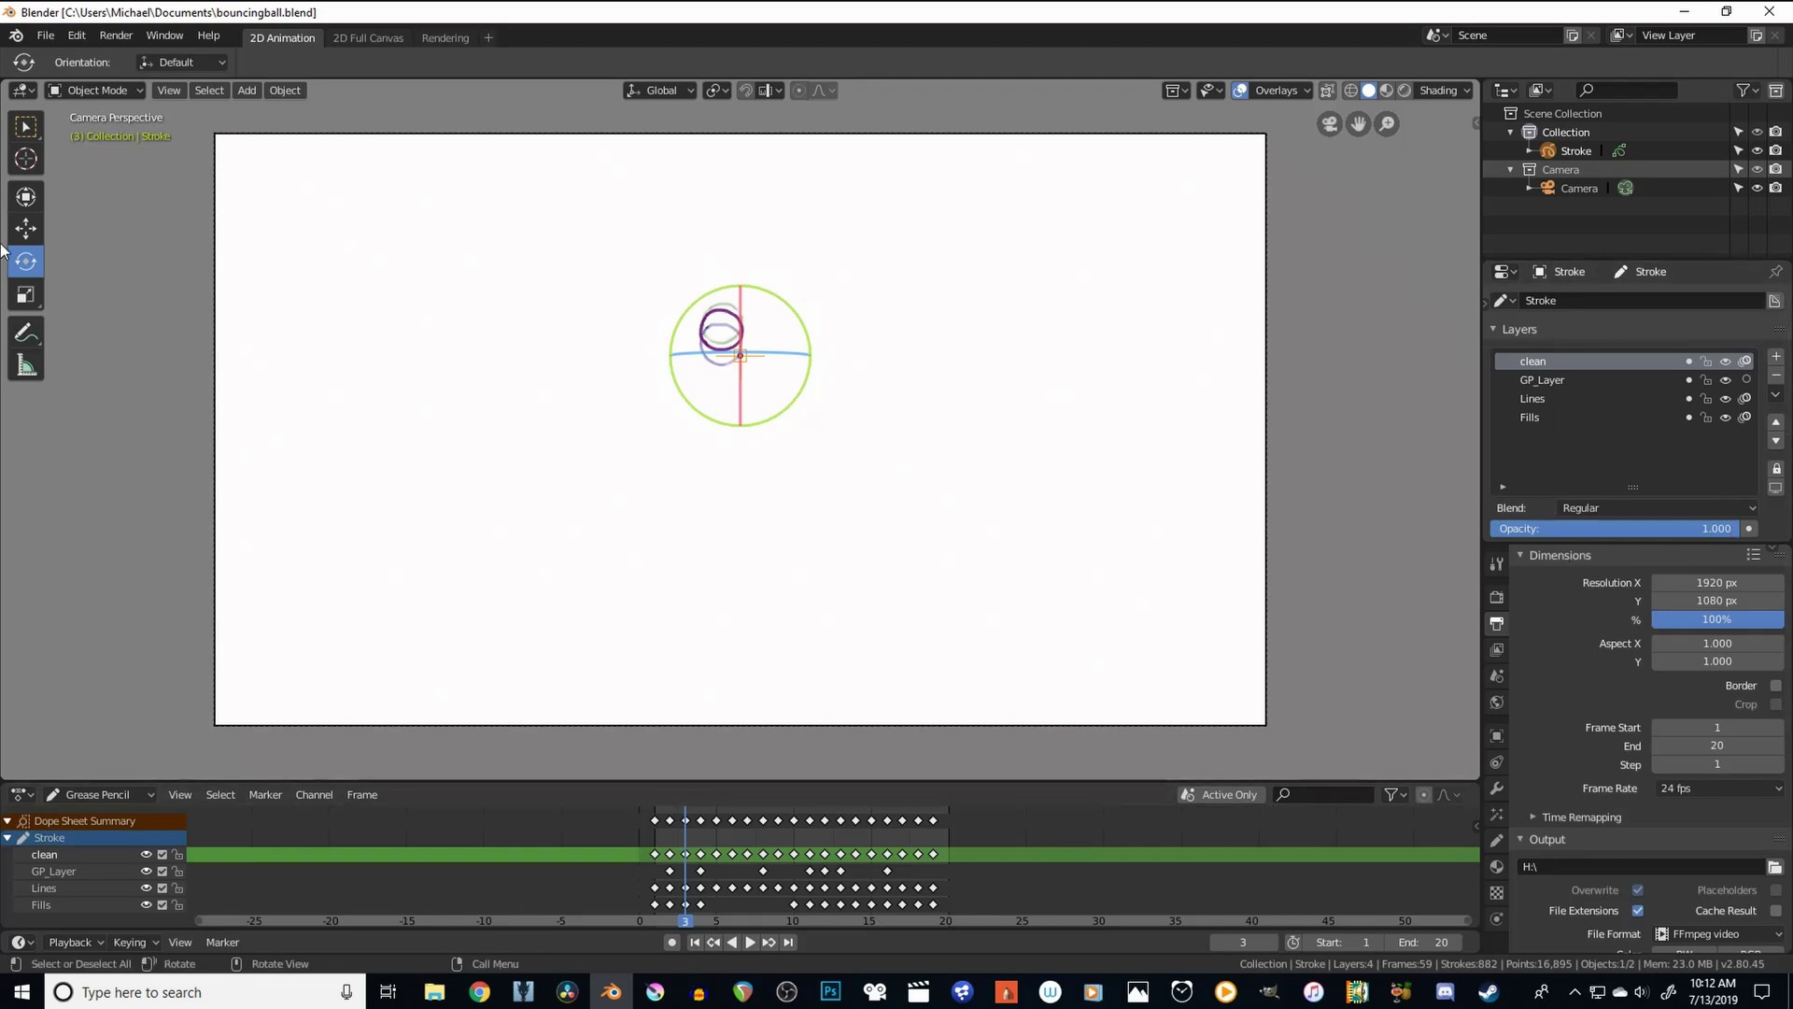
- Switch the ball stroke object from Object Mode to Draw mode
click(103, 90)
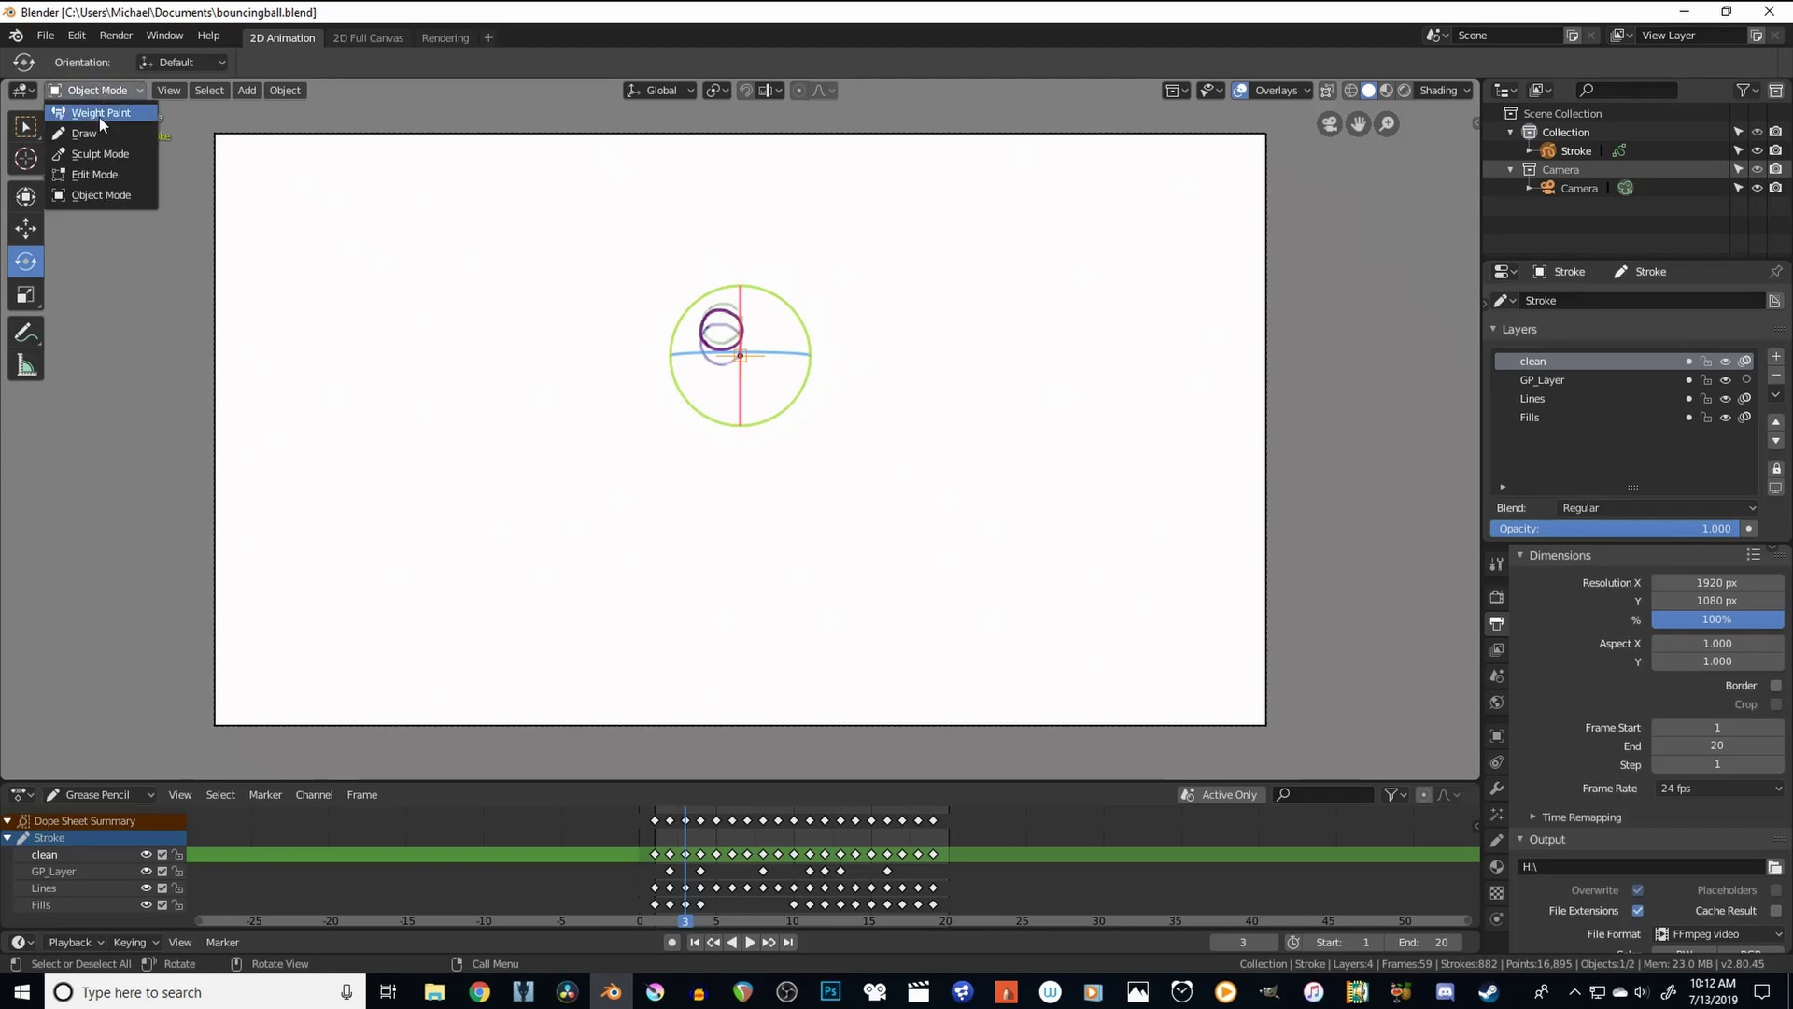
click(109, 138)
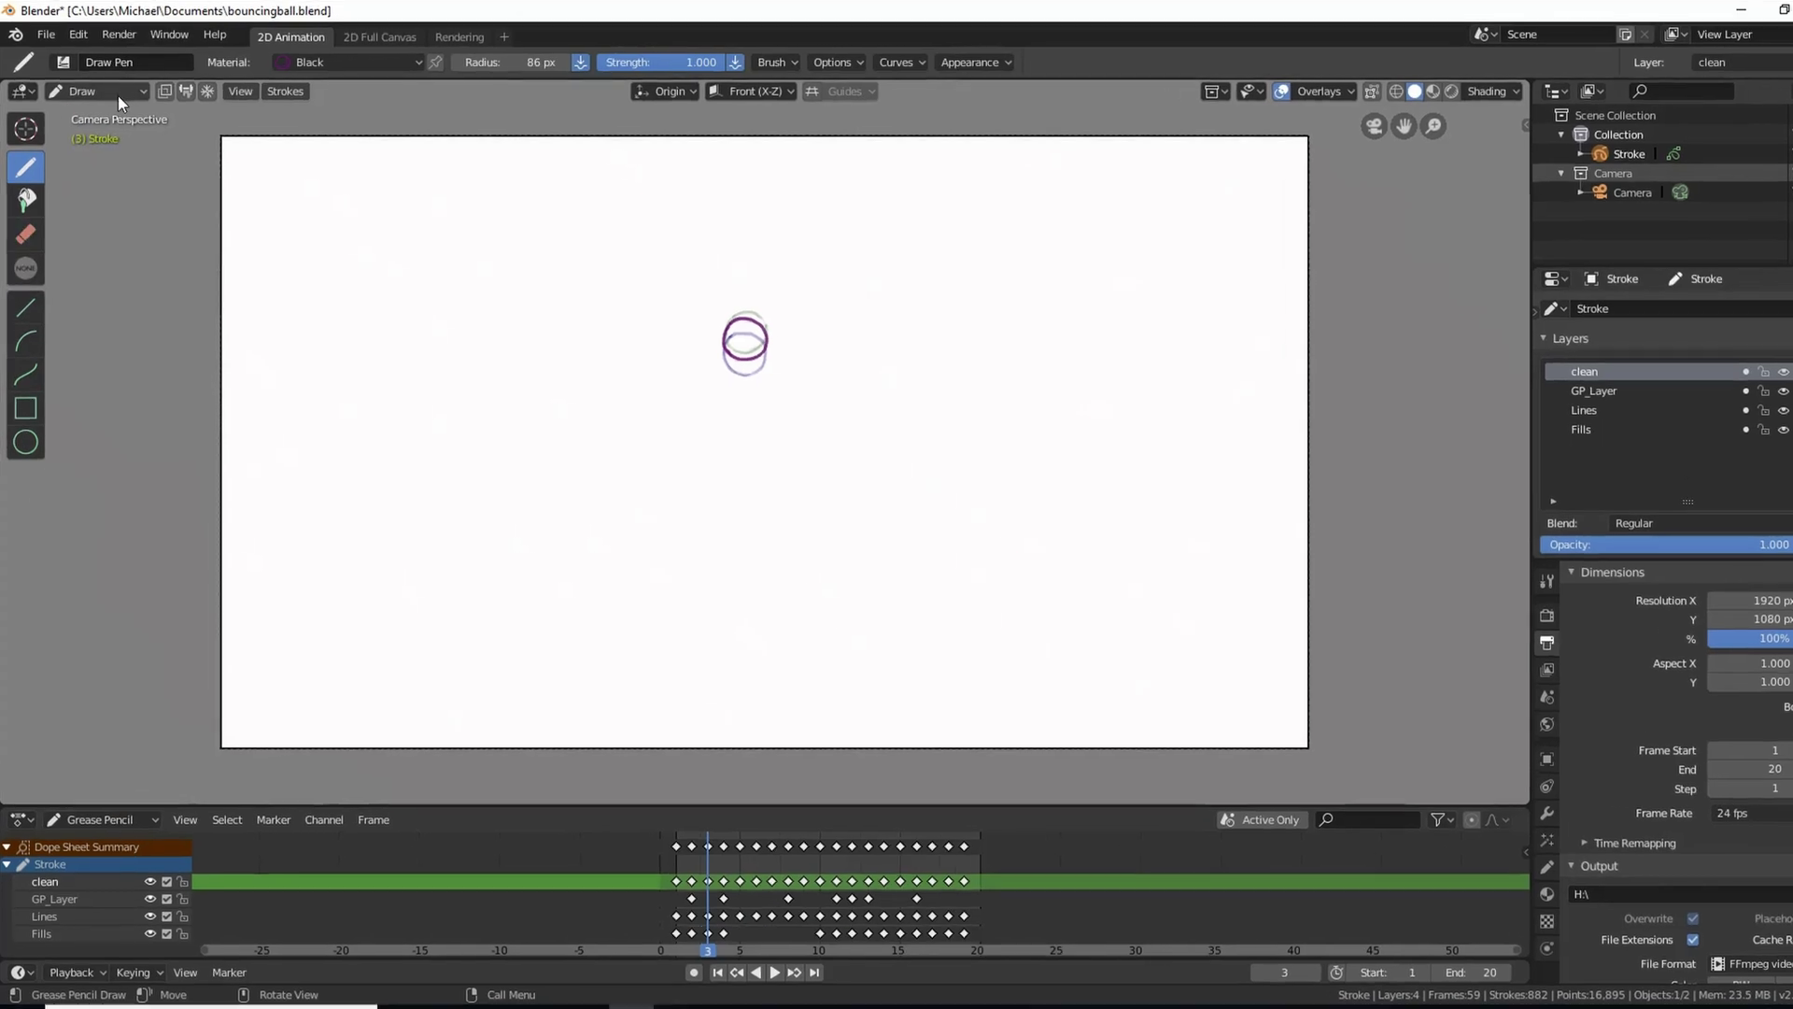
click(93, 94)
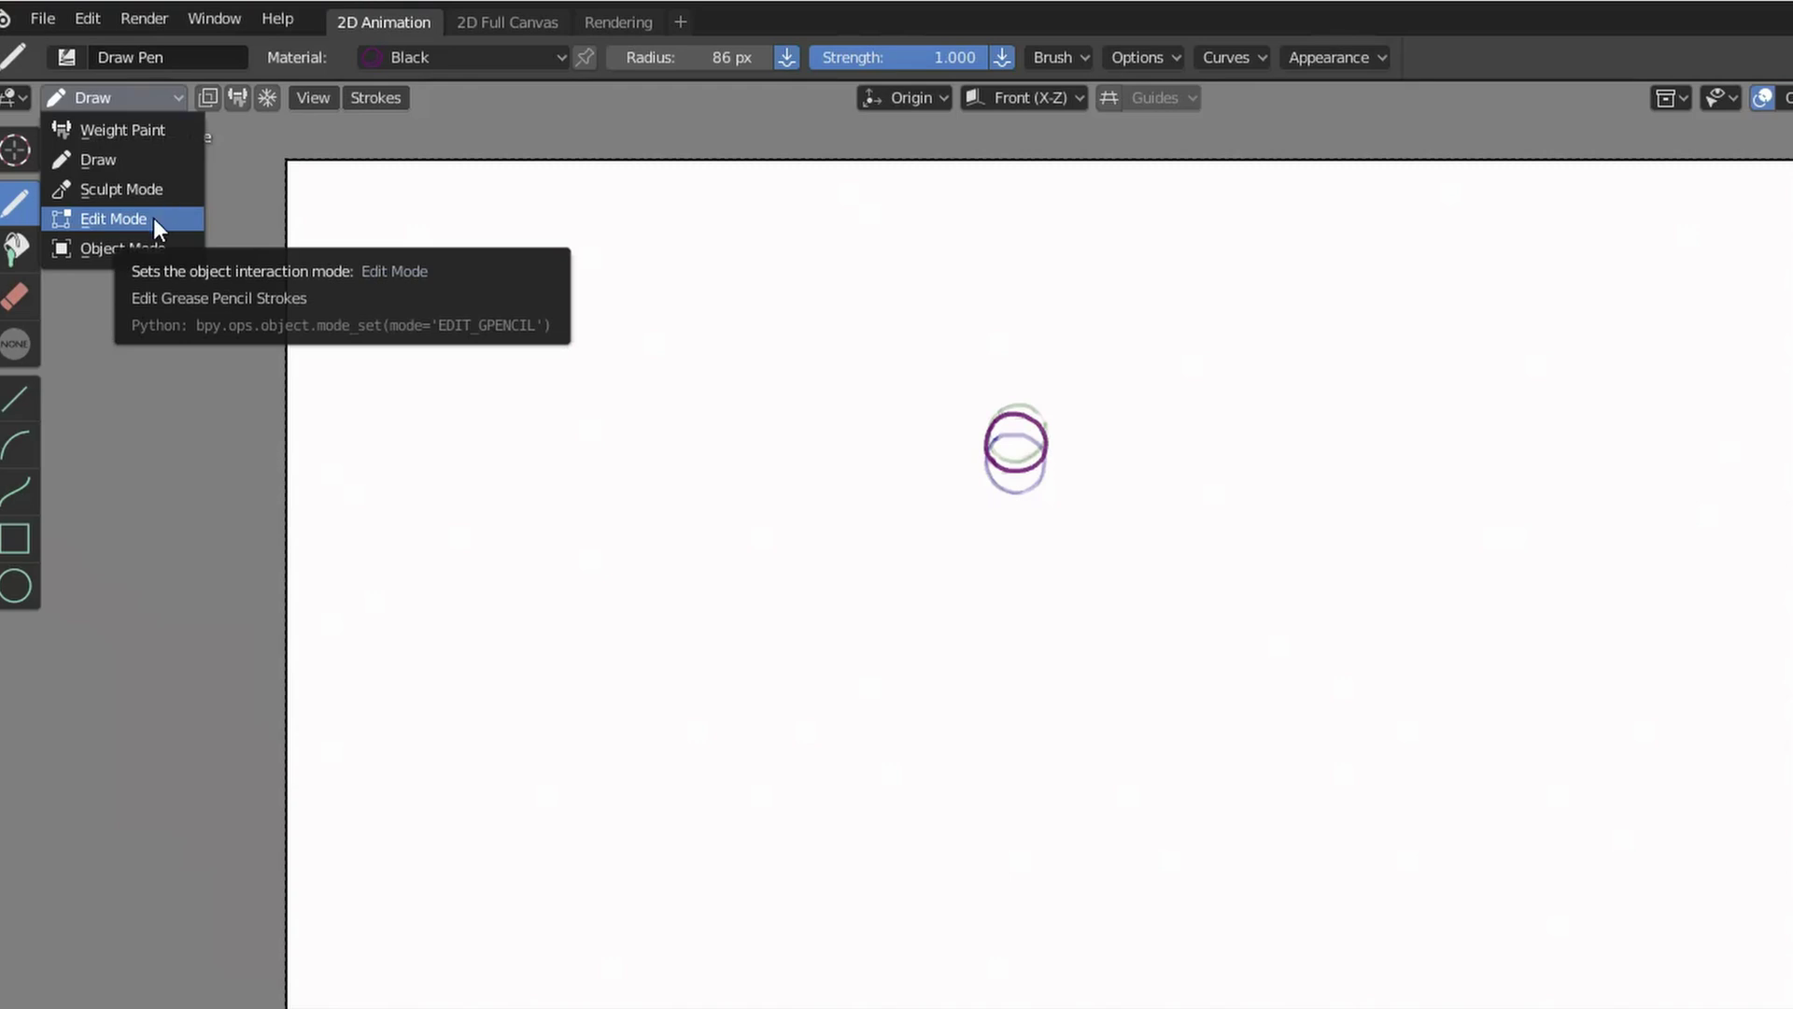
click(124, 250)
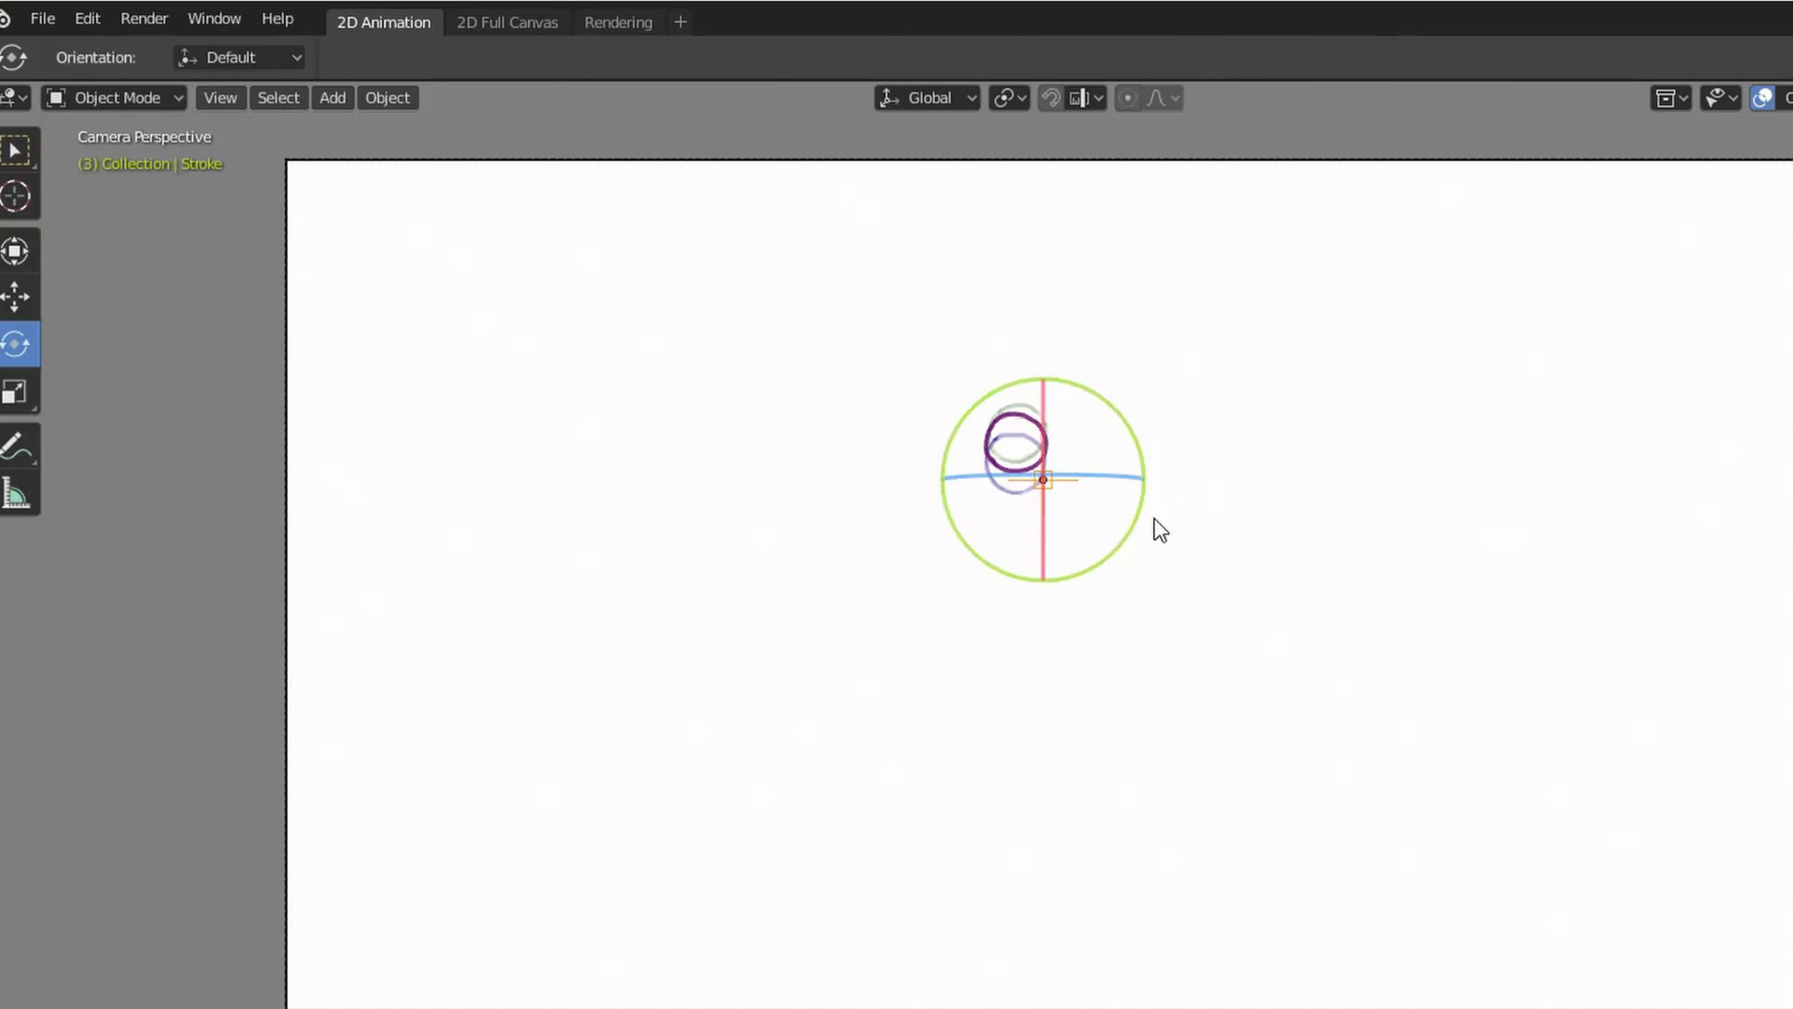
mouse_move(1145, 539)
mouse_down()
mouse_move(1081, 580)
mouse_move(1132, 537)
mouse_move(1120, 523)
mouse_up()
click(14, 299)
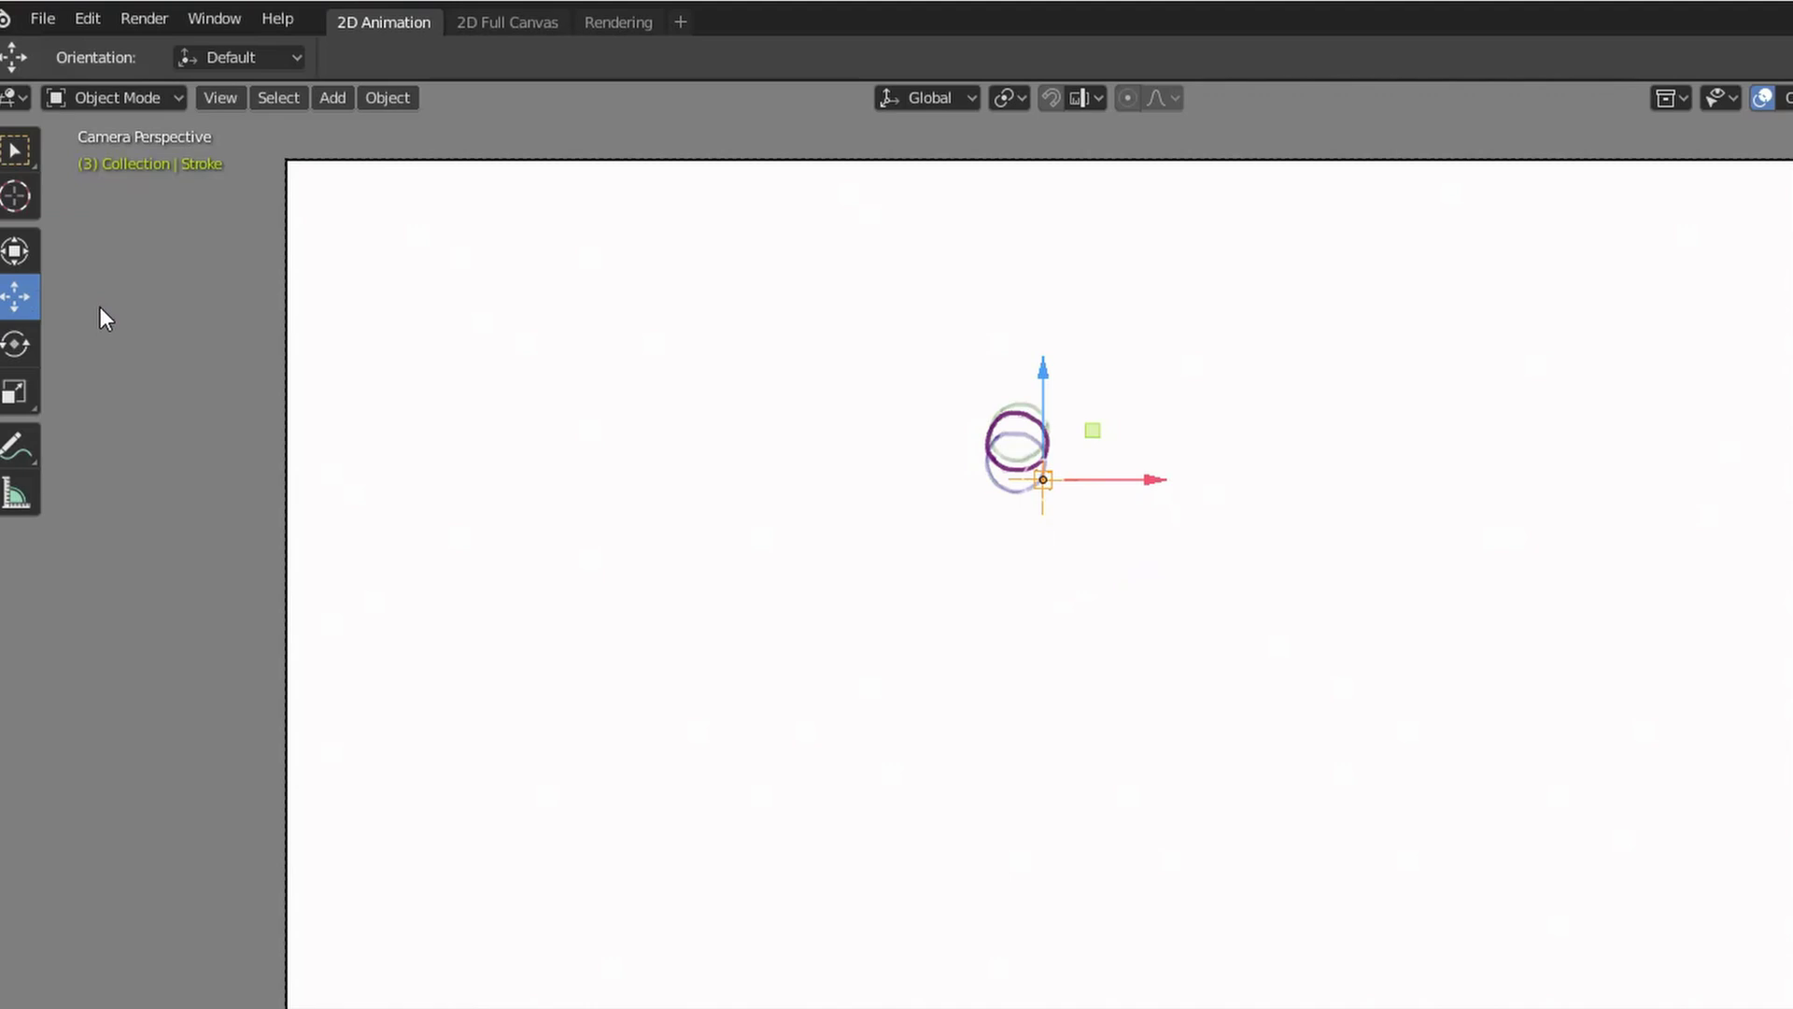
click(117, 97)
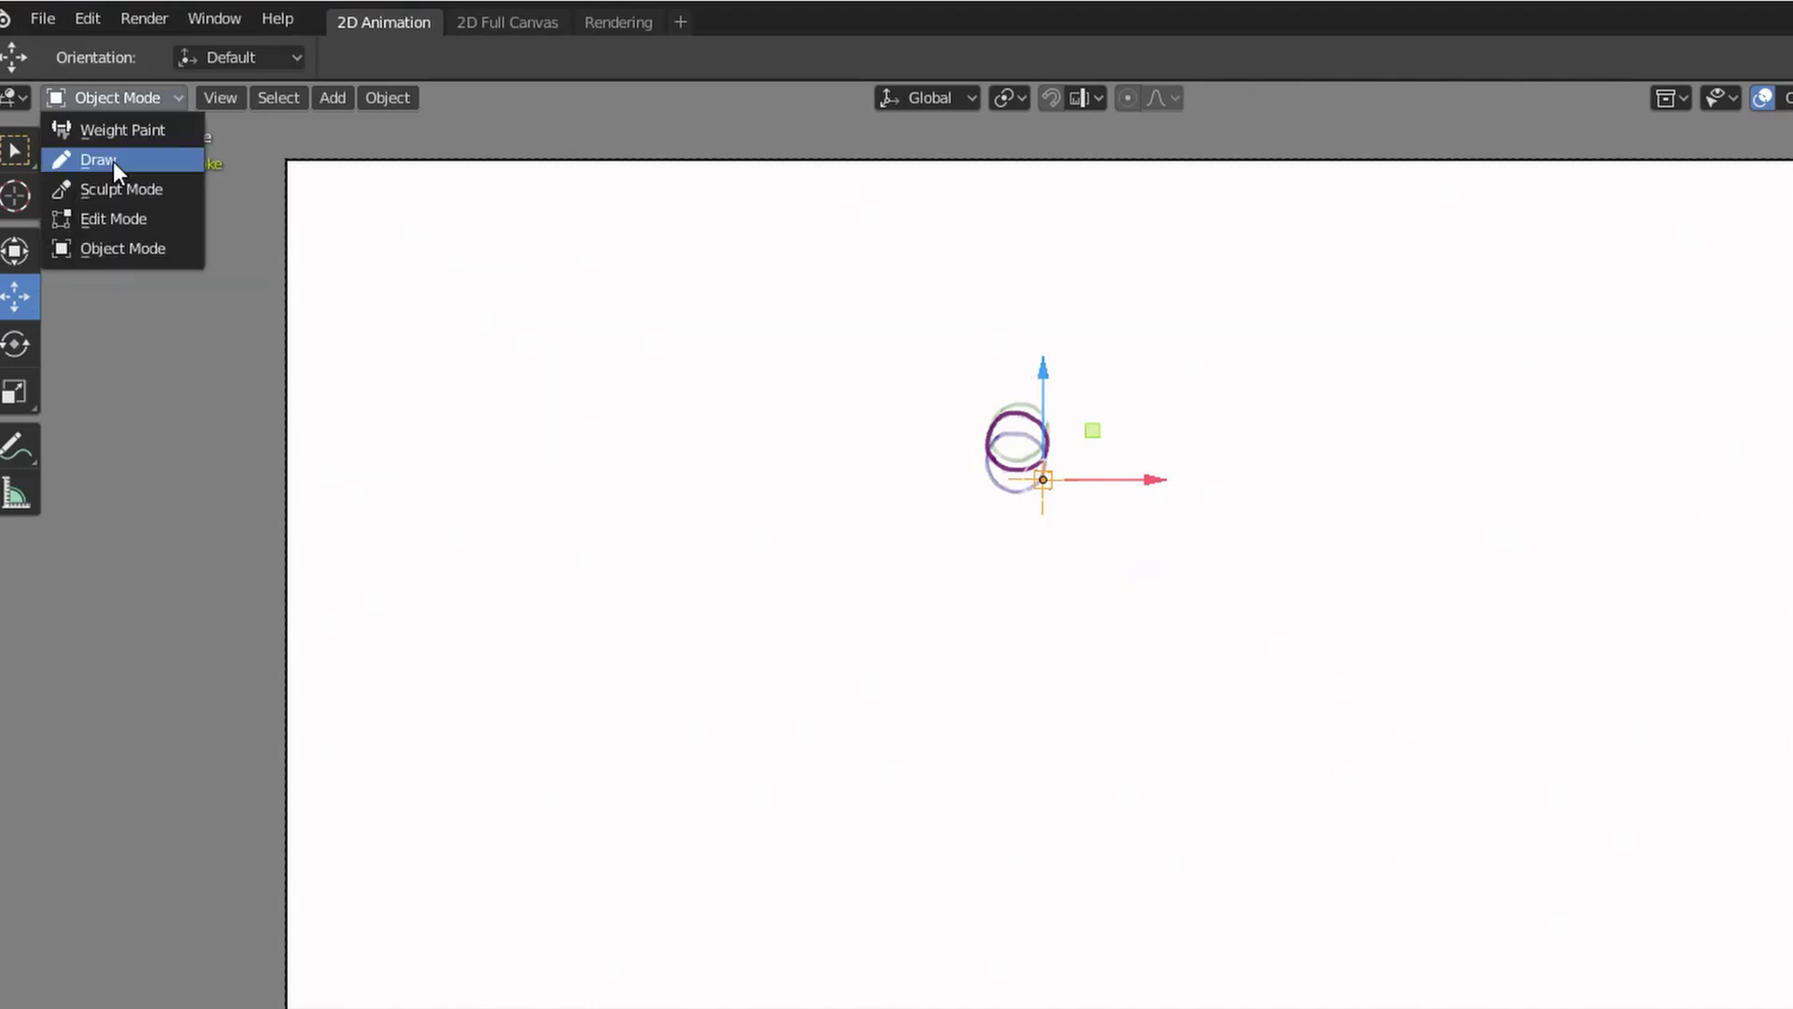
click(114, 161)
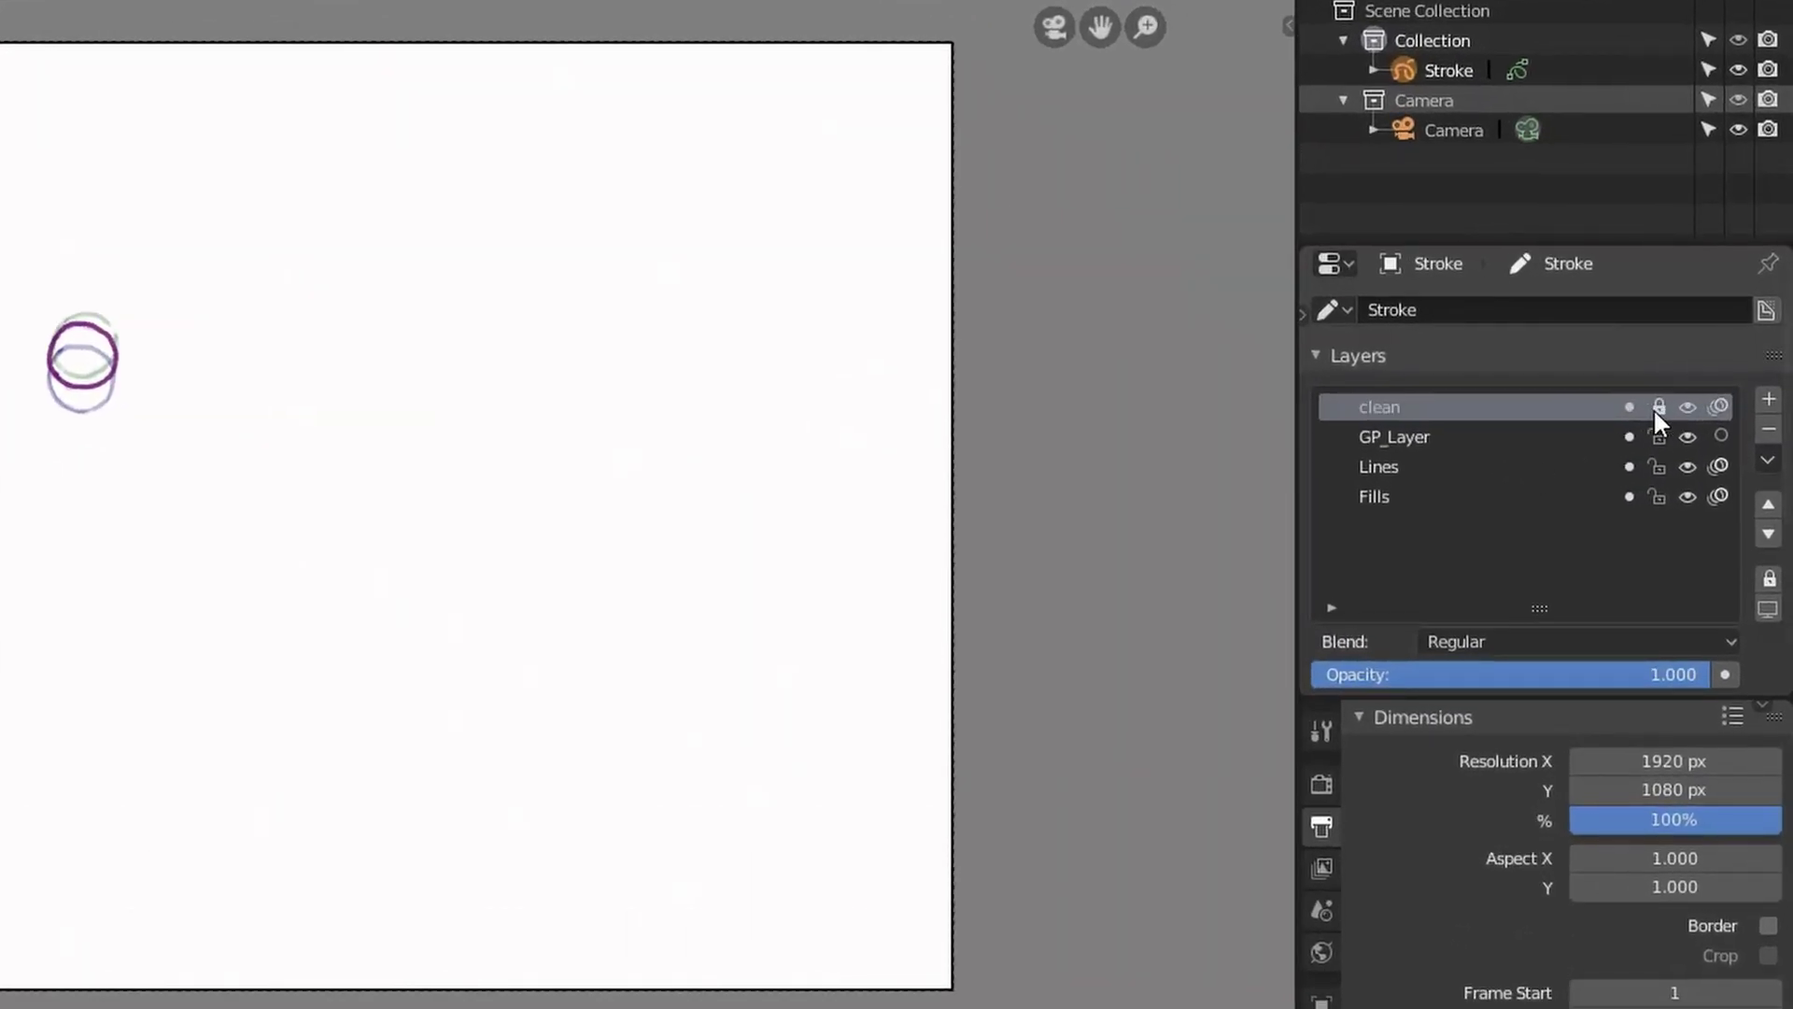
click(1722, 405)
click(1722, 405)
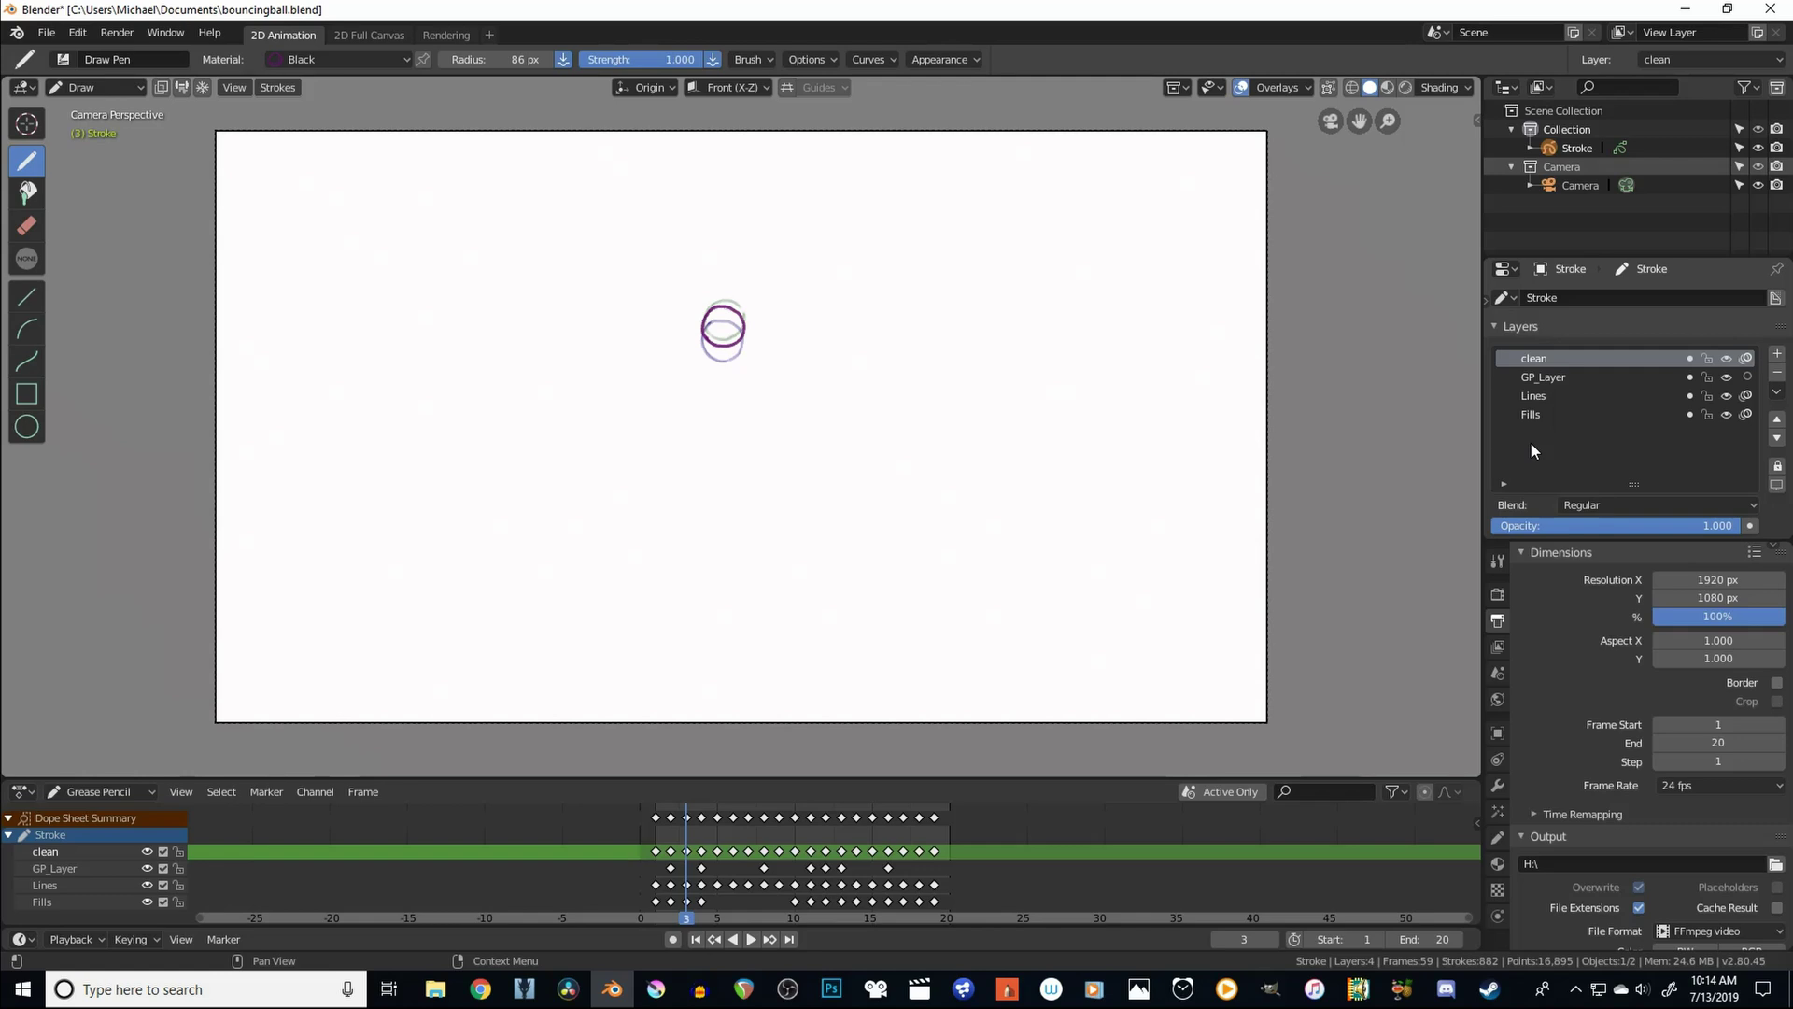
- Show the Black, Red and Grey materials and play the bounce, stopping at squashed frame 9
click(1497, 863)
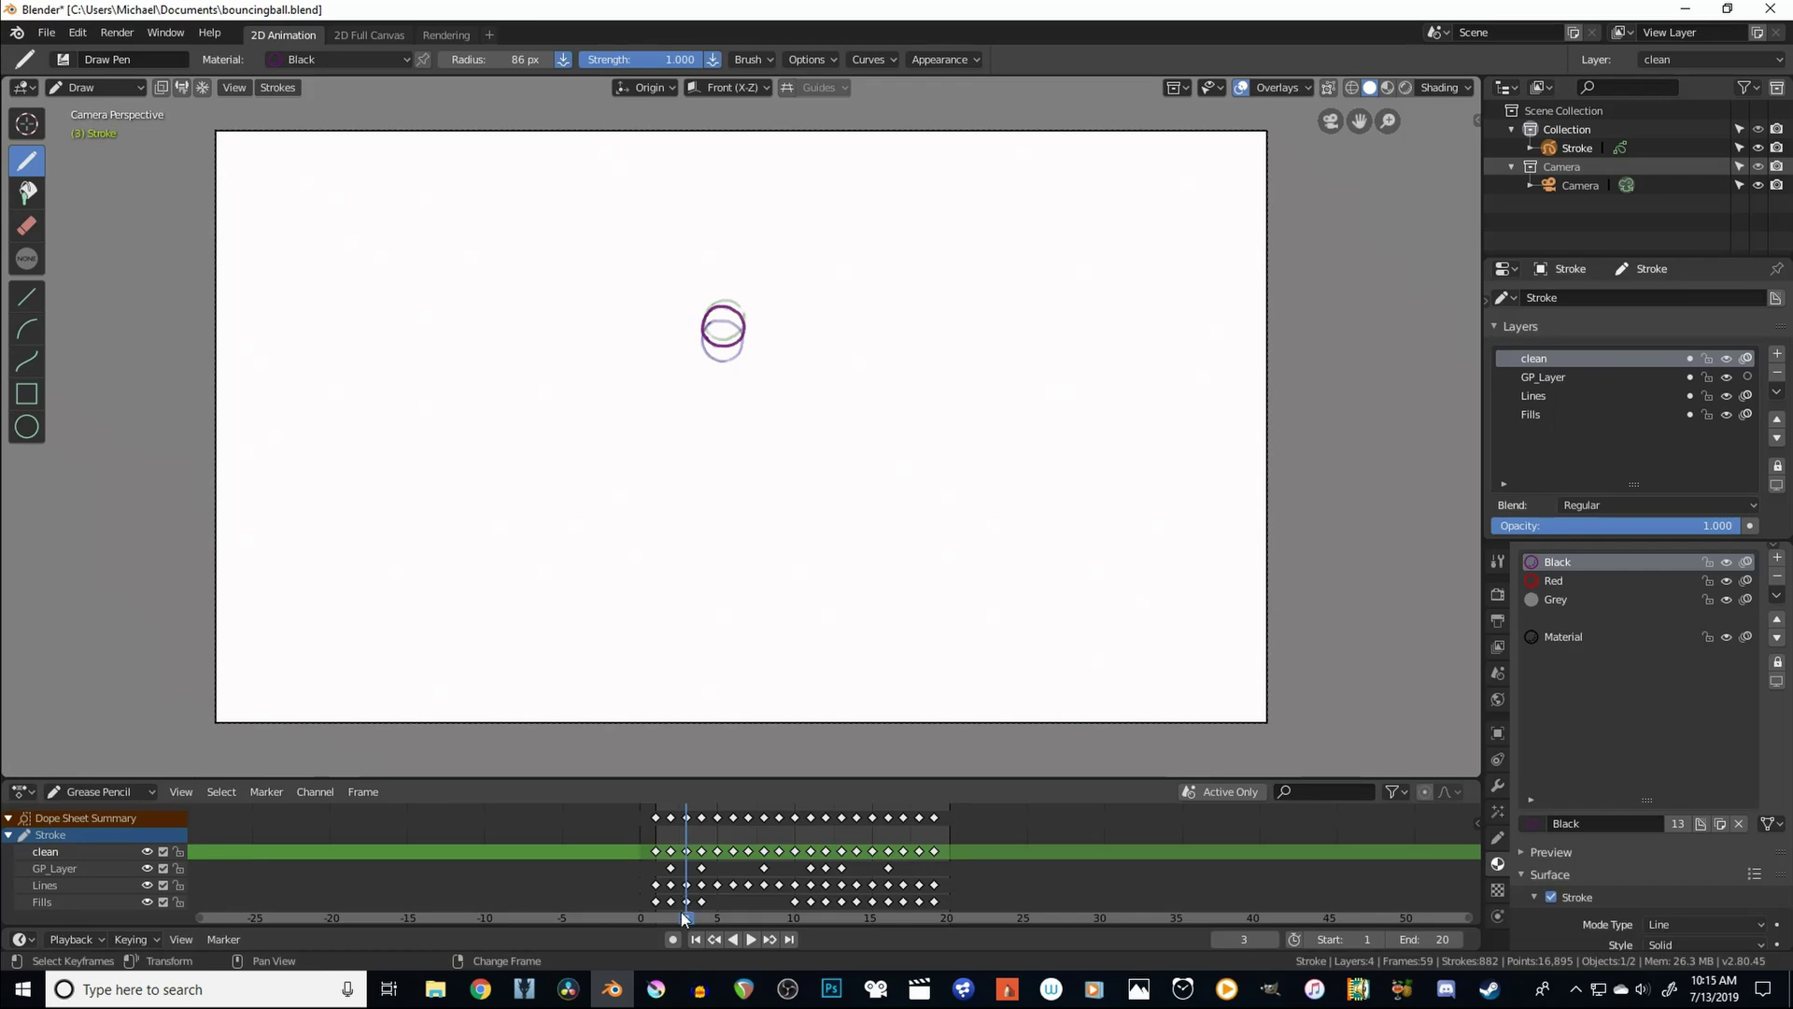
key(space)
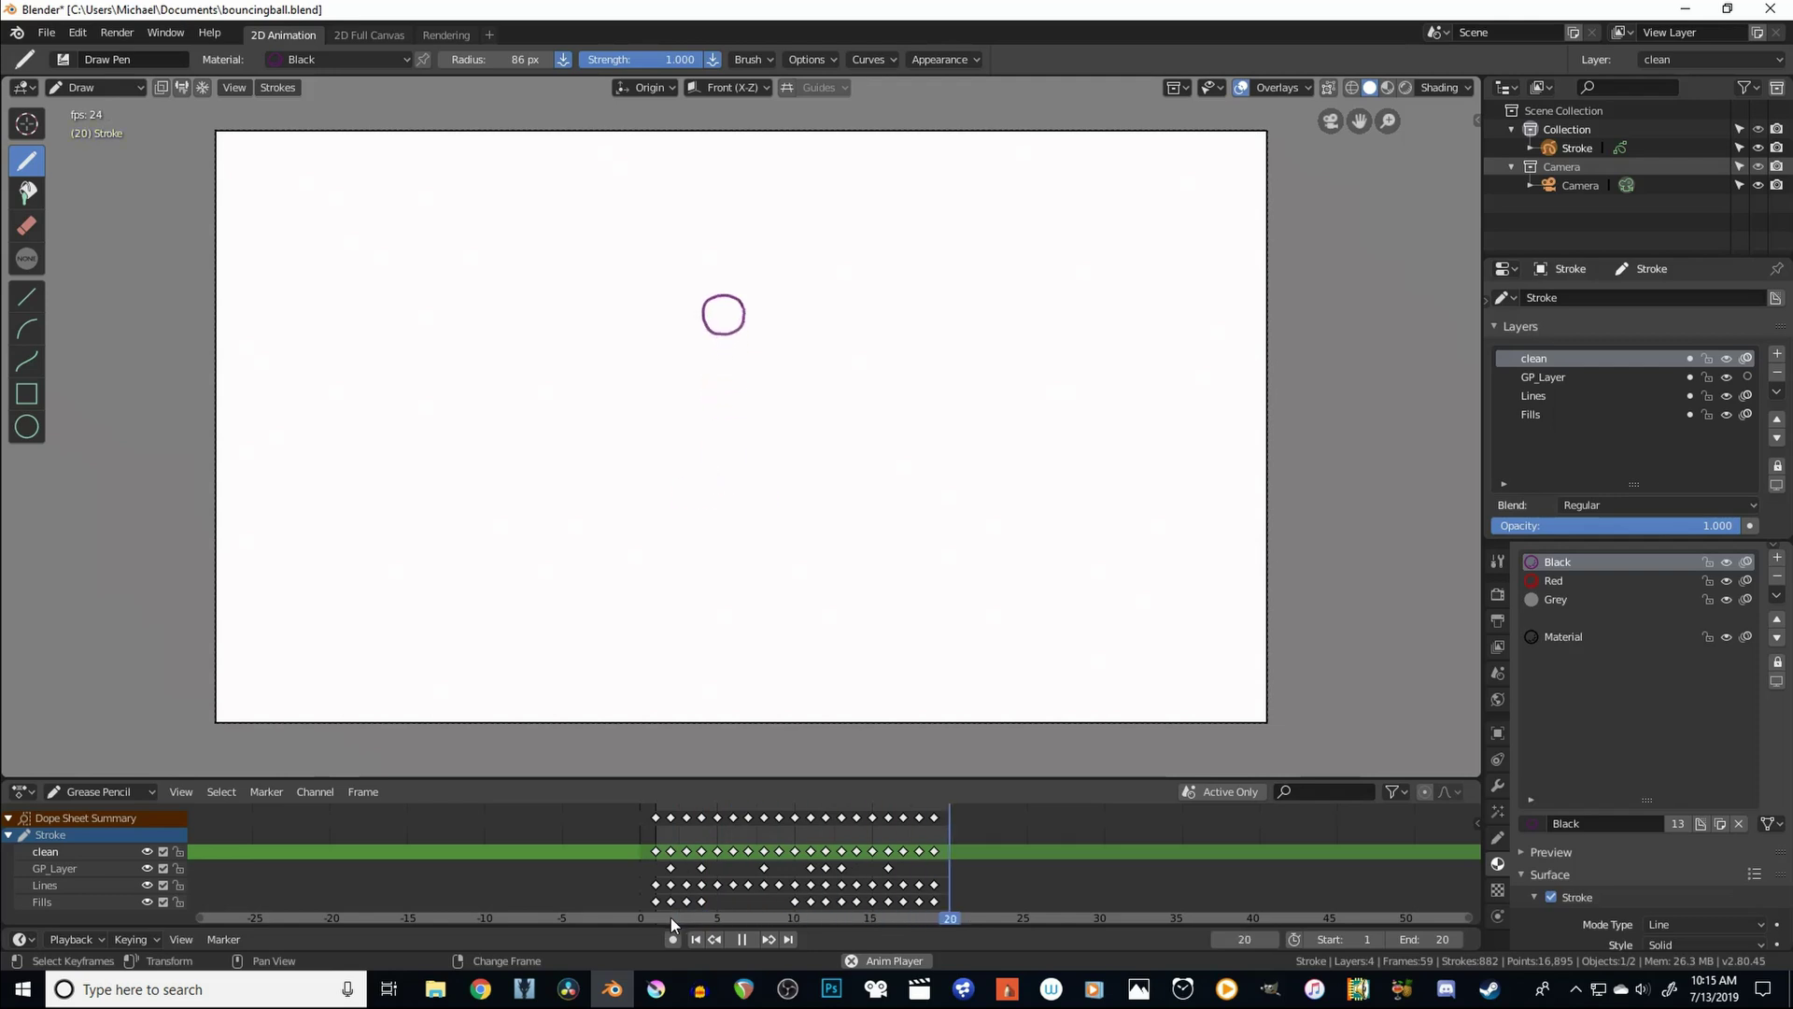
key(space)
click(820, 921)
key(space)
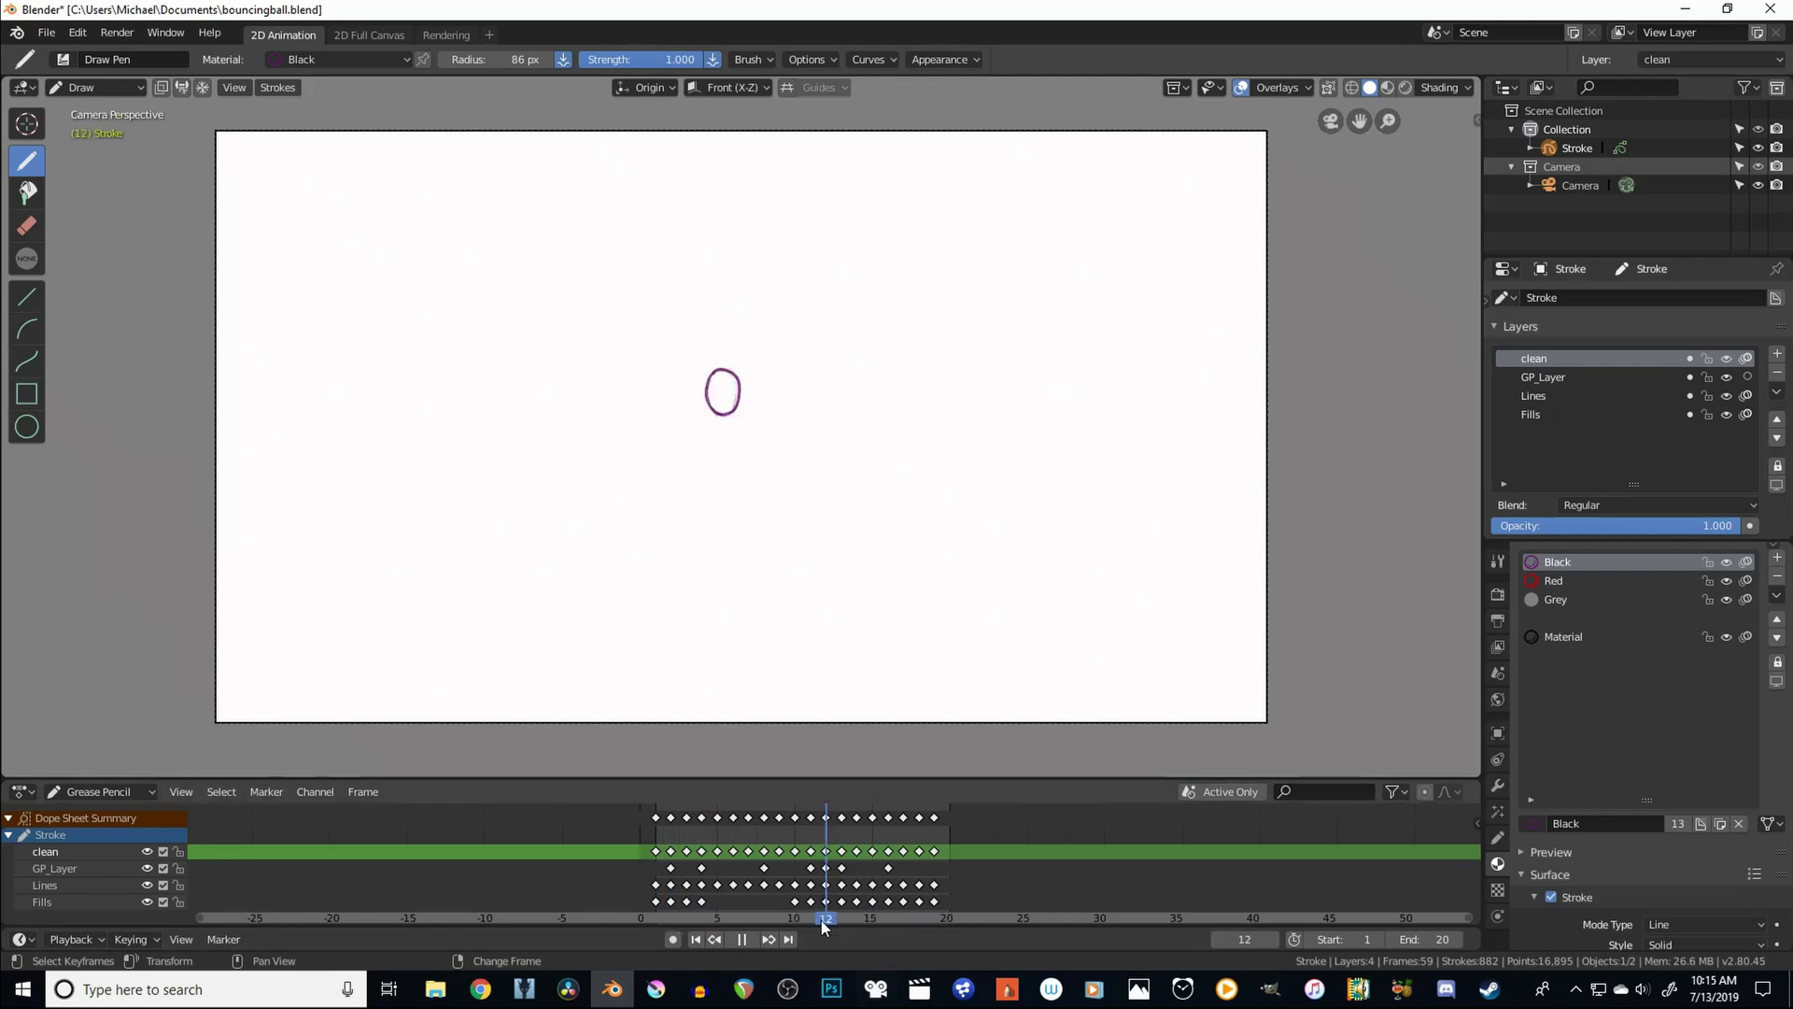
key(Escape)
key(Left)
key(Left)
key(Left)
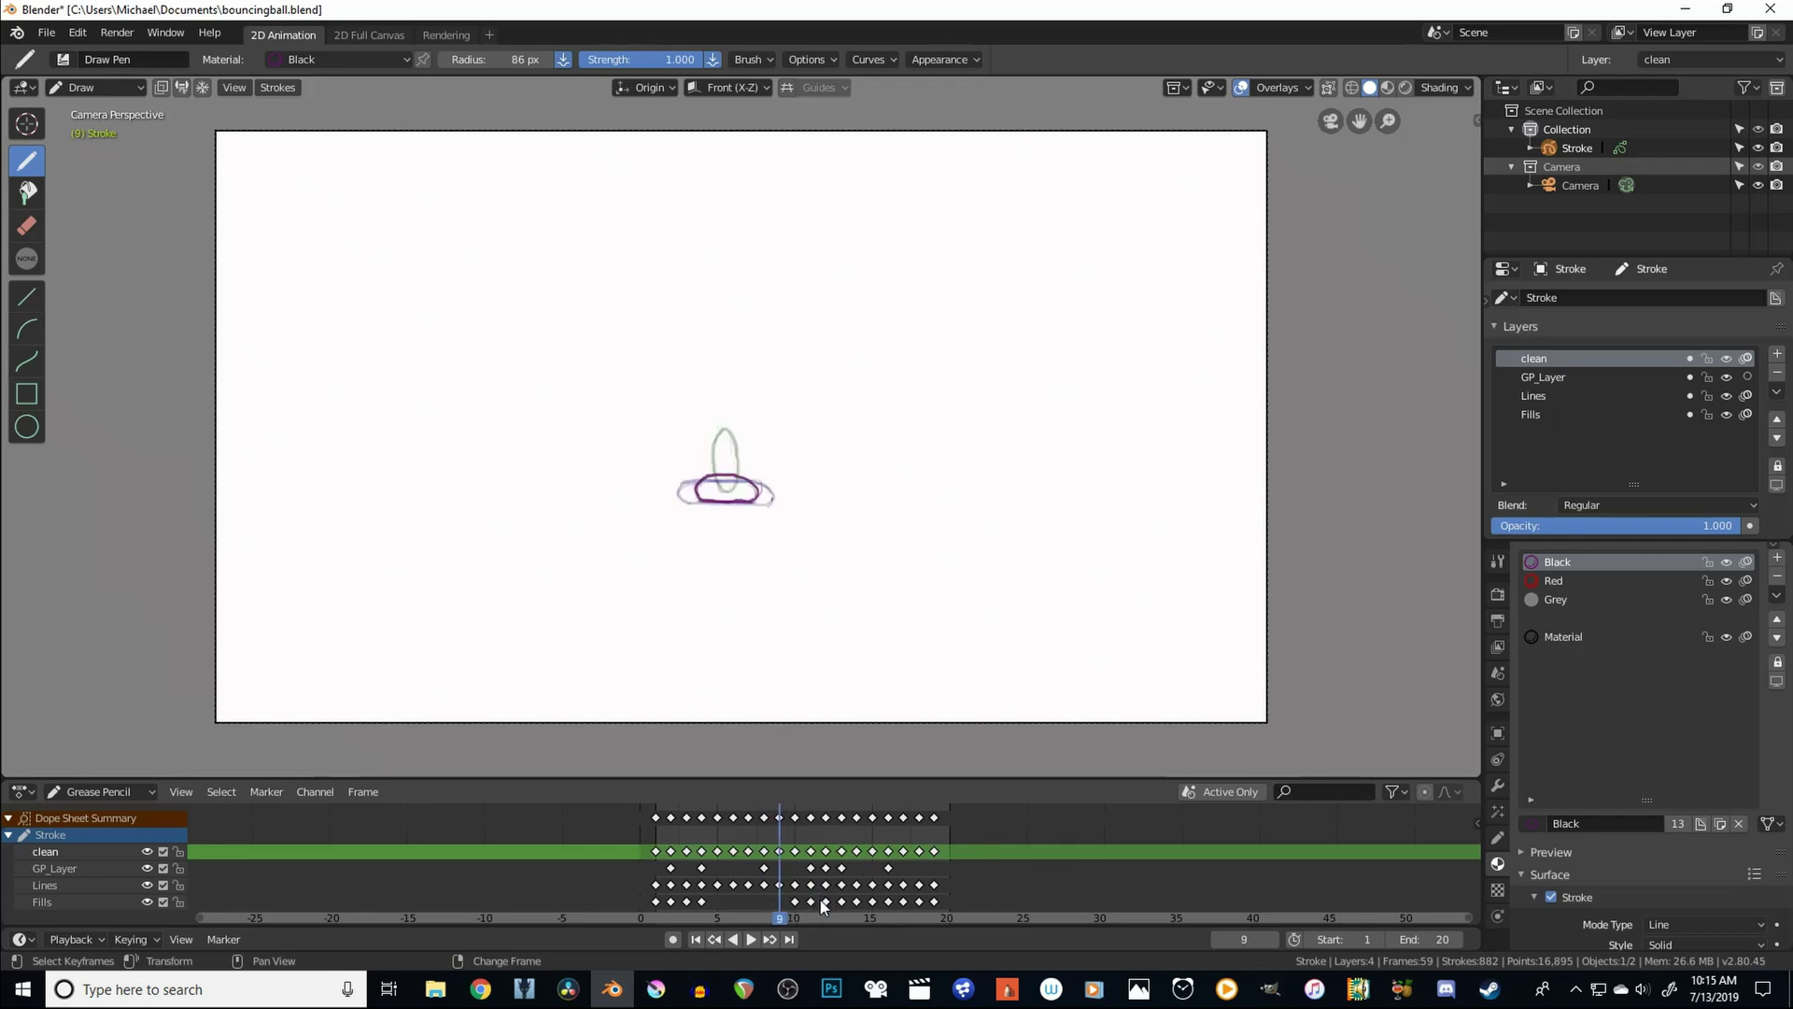
drag(781, 925, 954, 809)
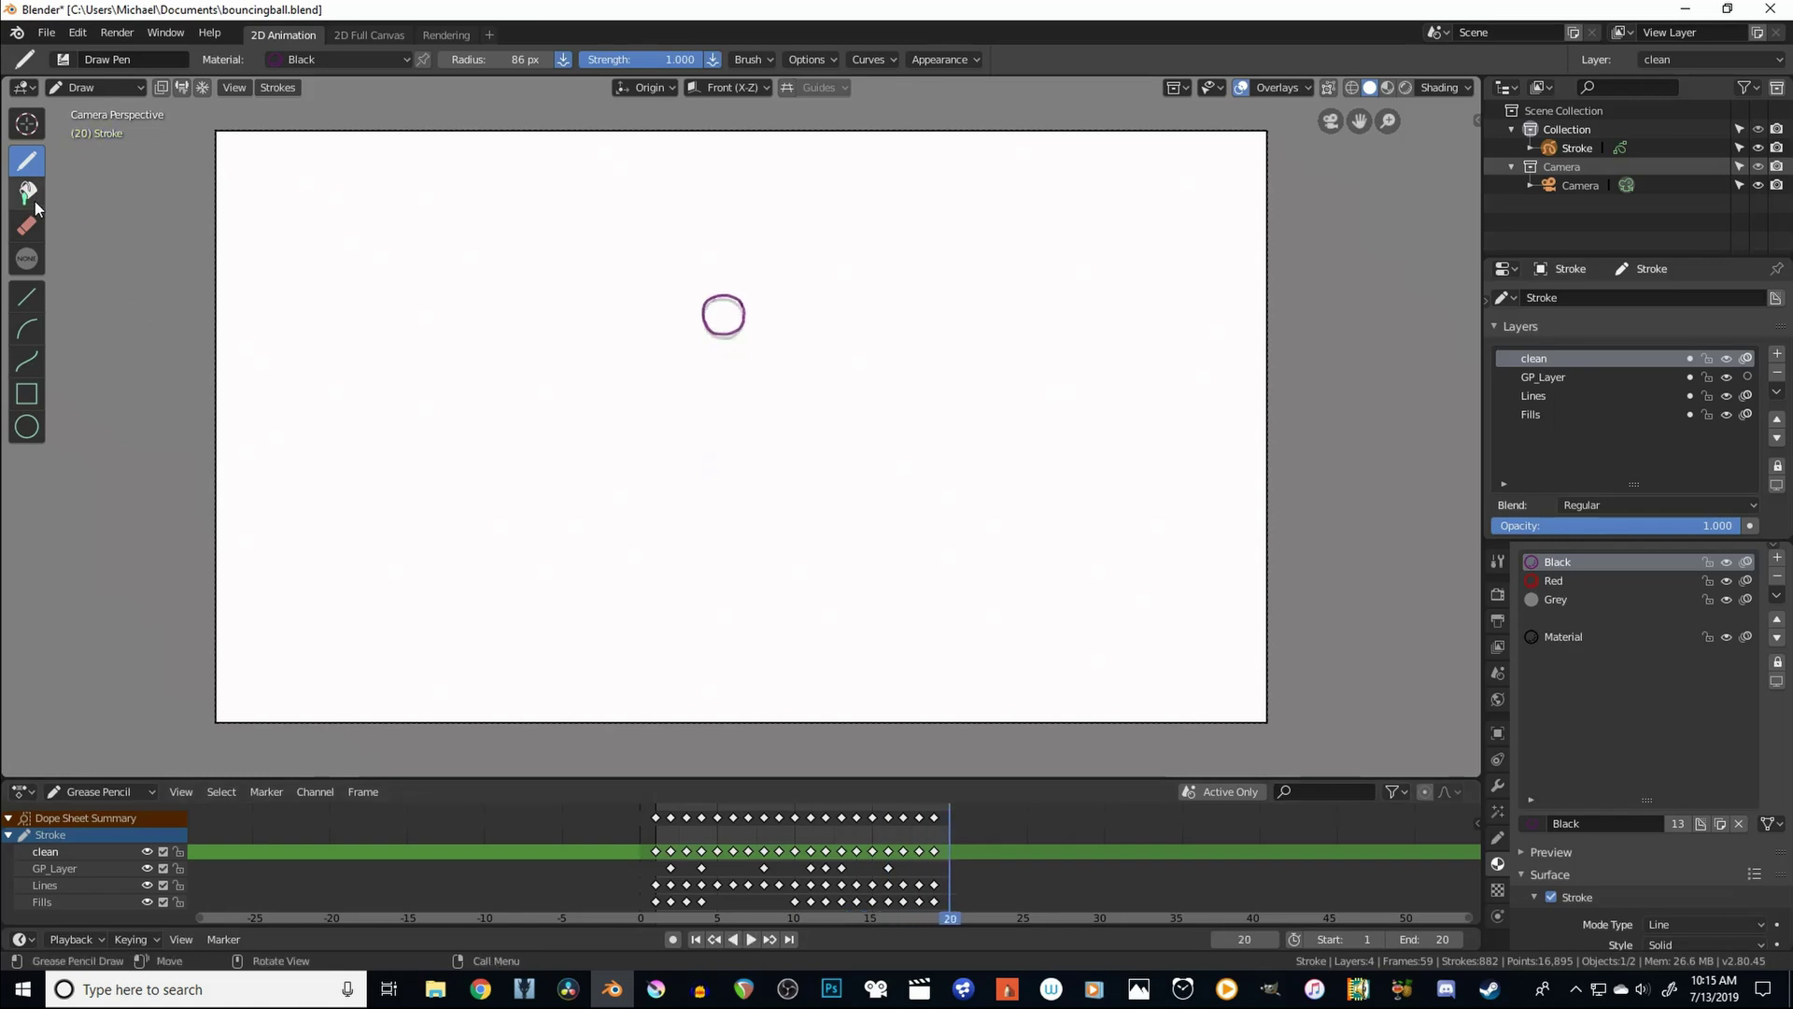
drag(609, 431, 595, 466)
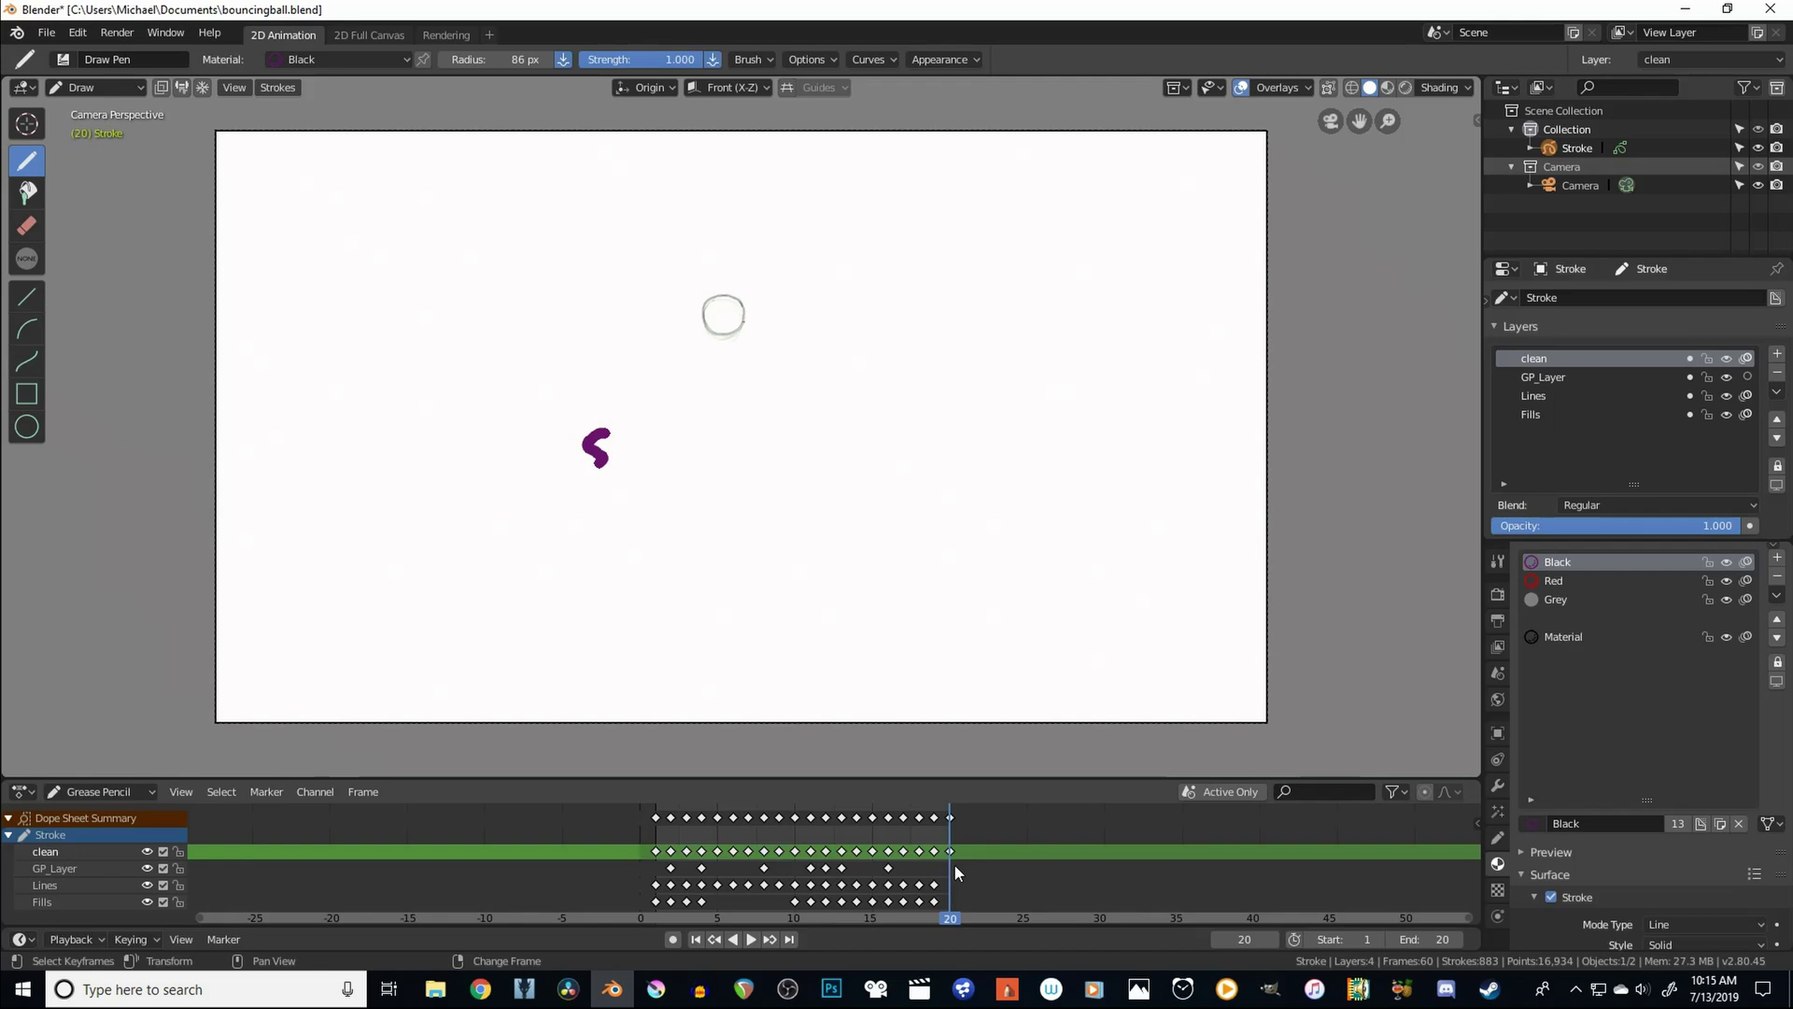
key(Delete)
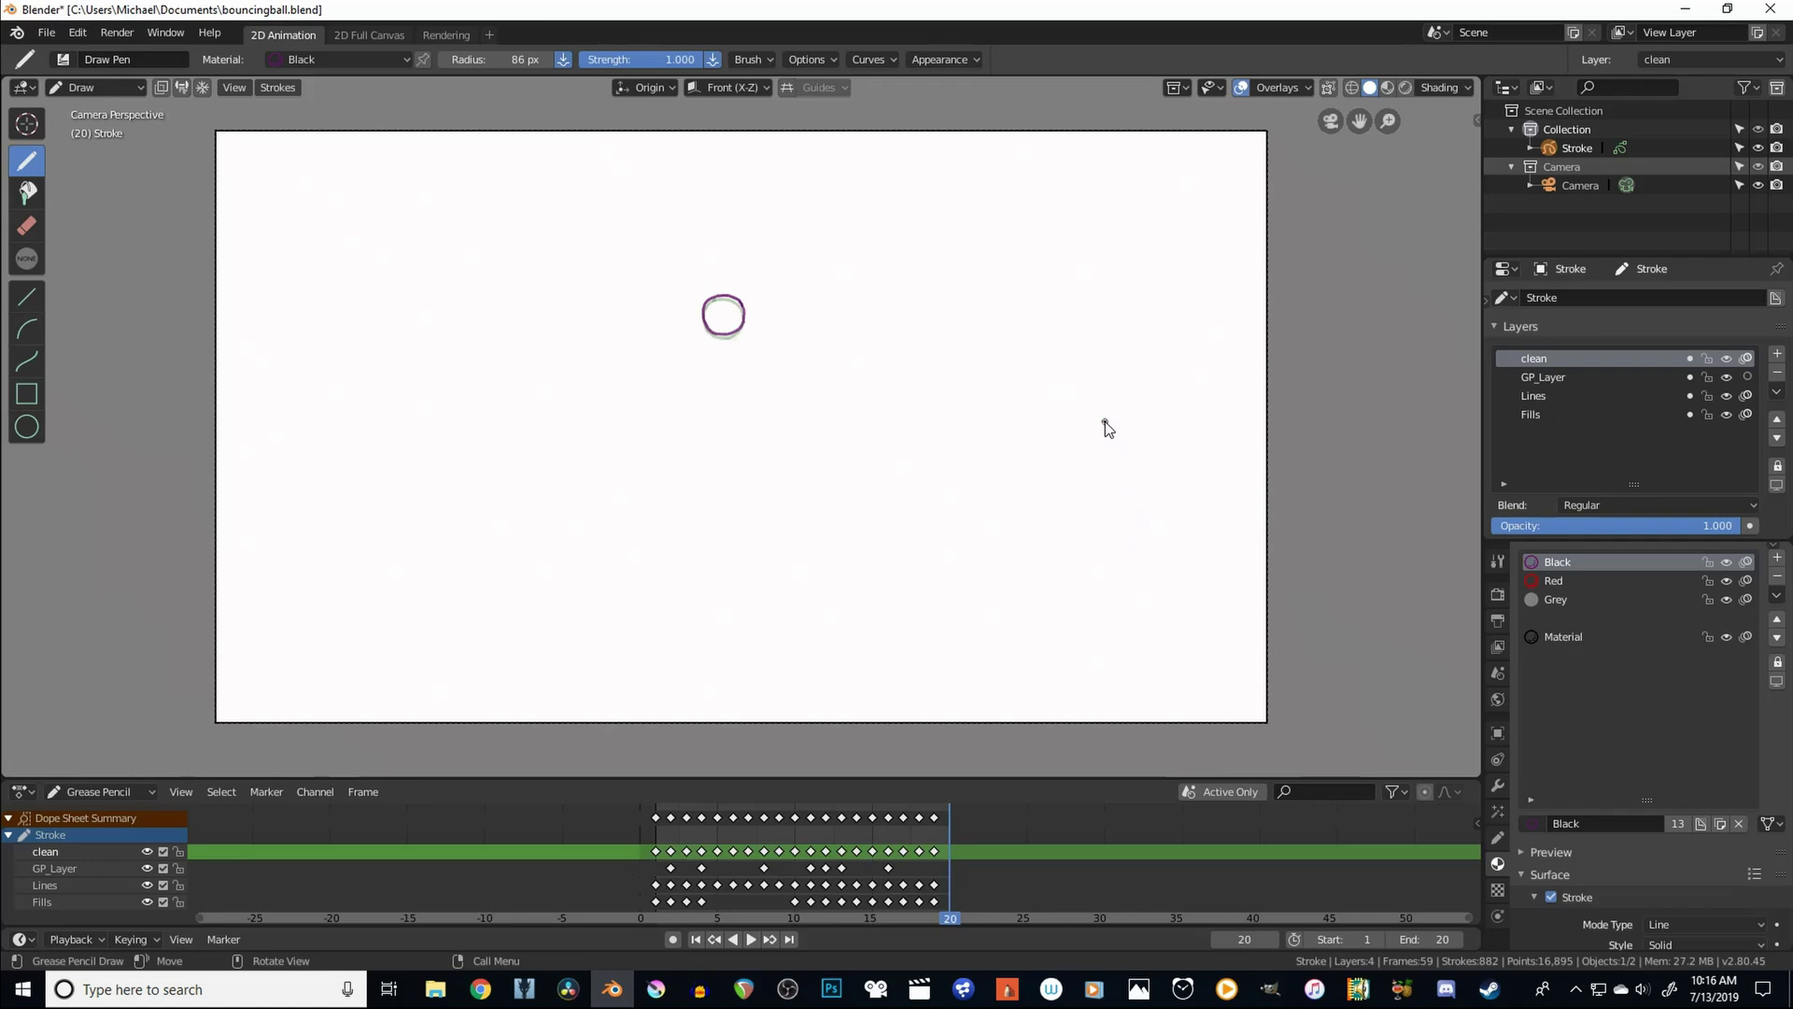
- Draw a test stroke and try a bluer stroke colour, then undo both and replay
mouse_move(1107, 421)
mouse_down()
mouse_move(1075, 439)
mouse_move(1107, 492)
mouse_move(1069, 517)
mouse_up()
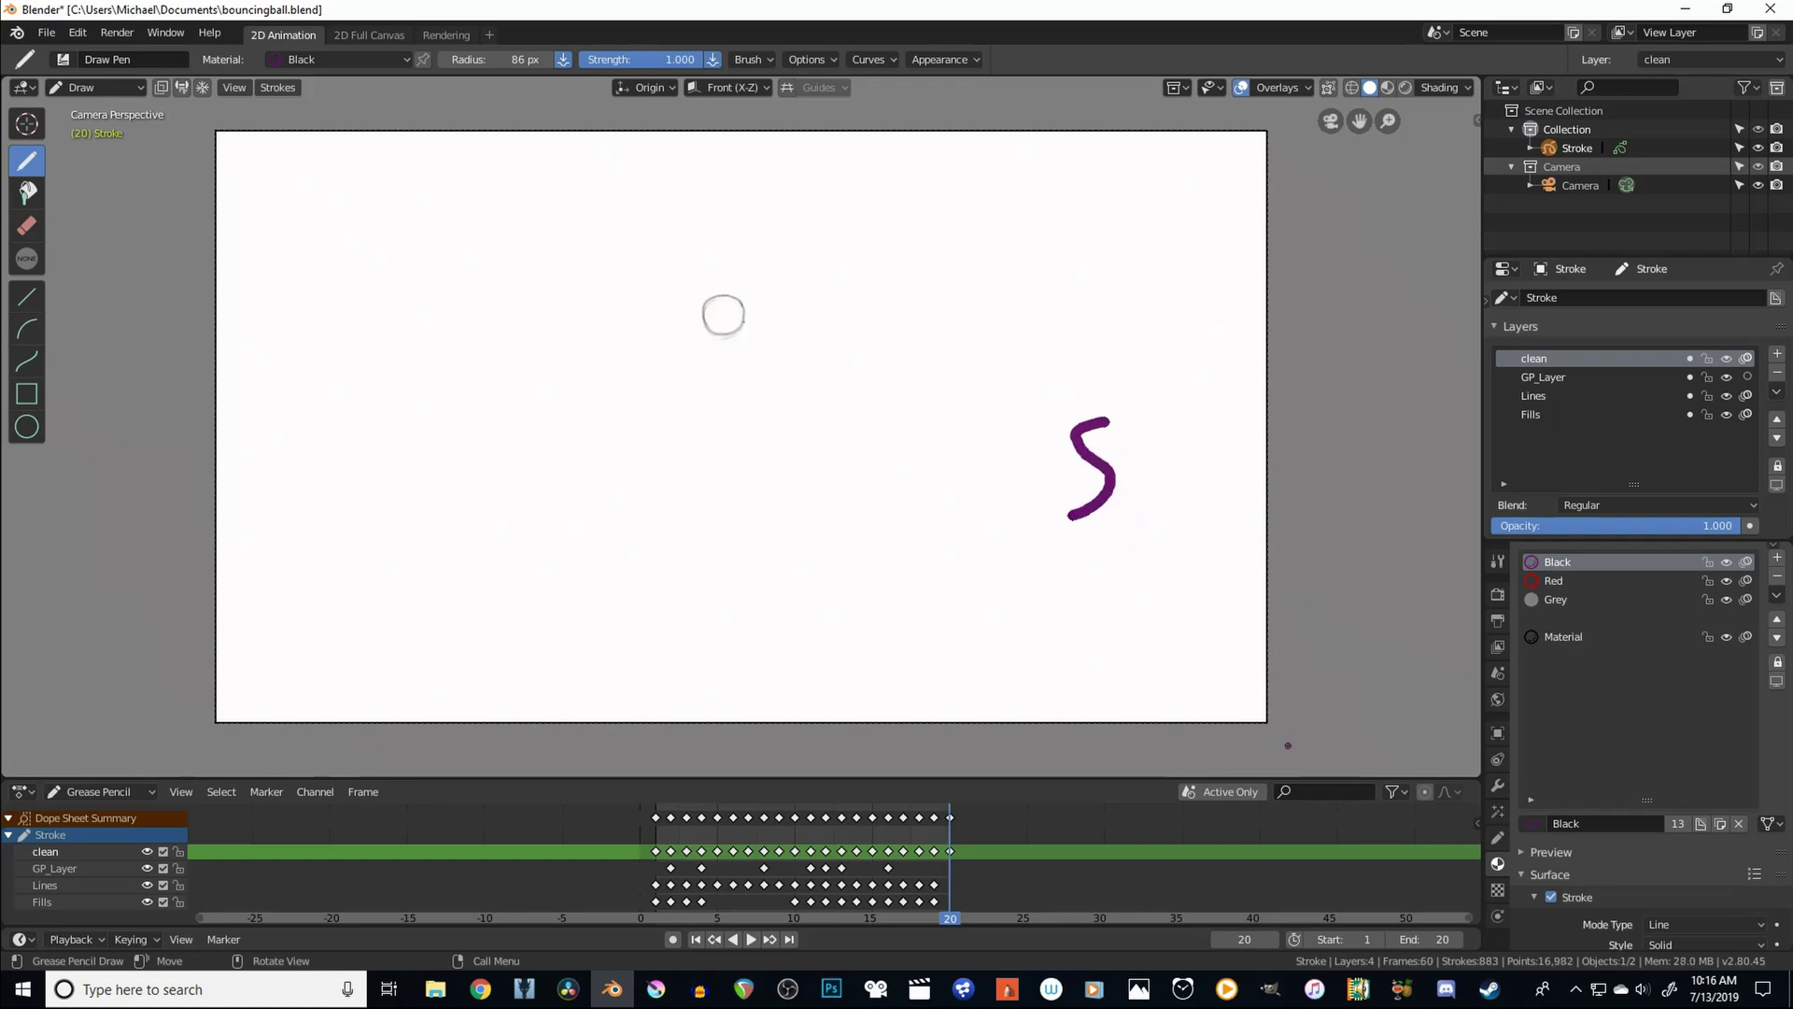
scroll(1671, 868, down, 3)
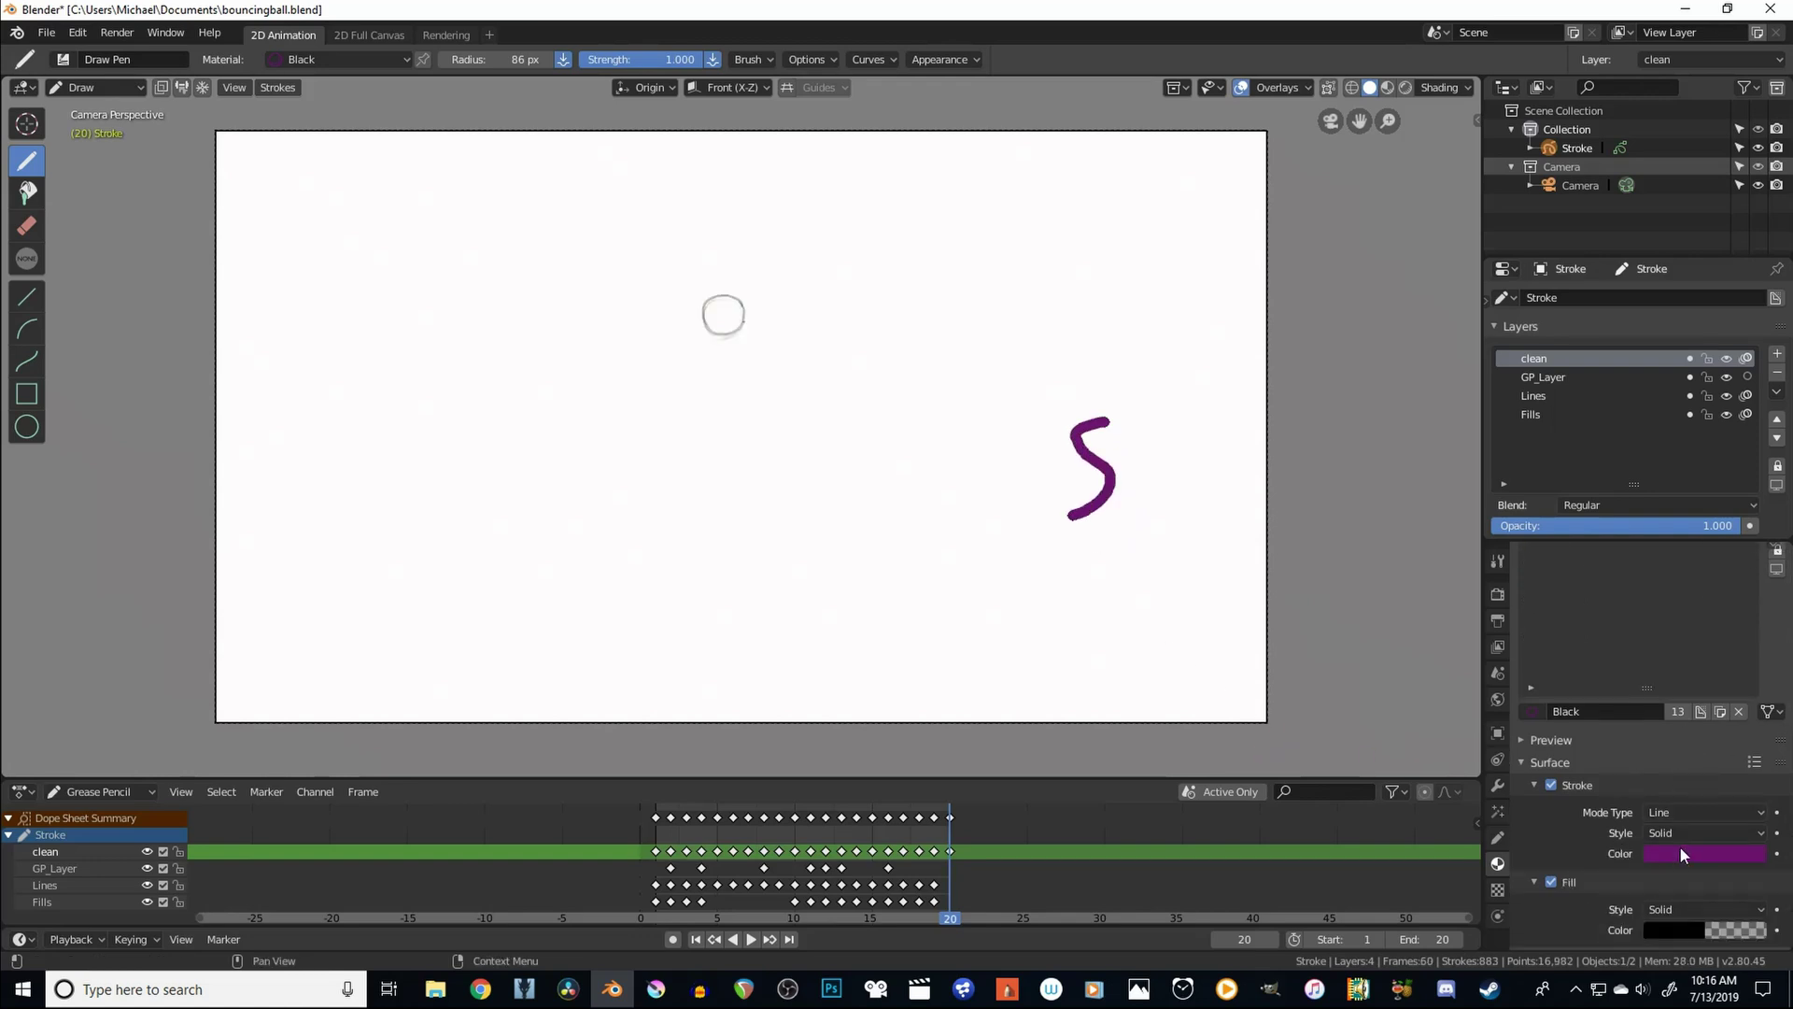
click(1692, 855)
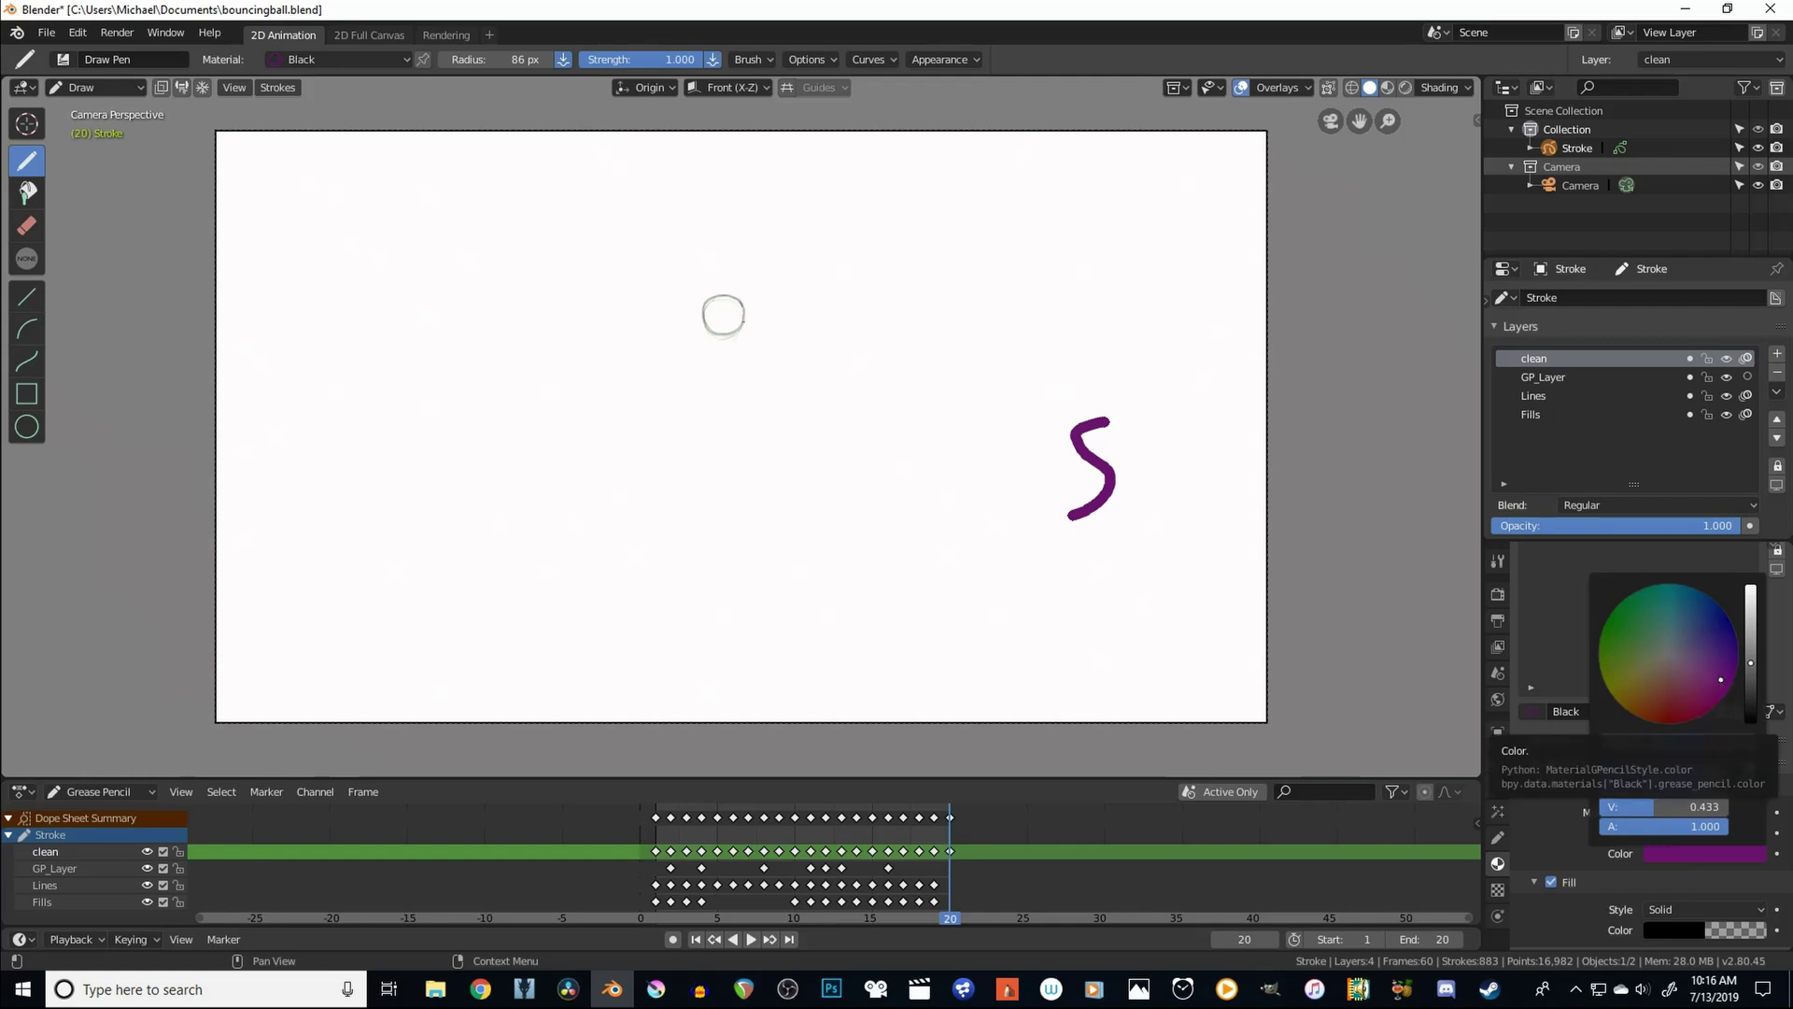
drag(1723, 686, 1709, 627)
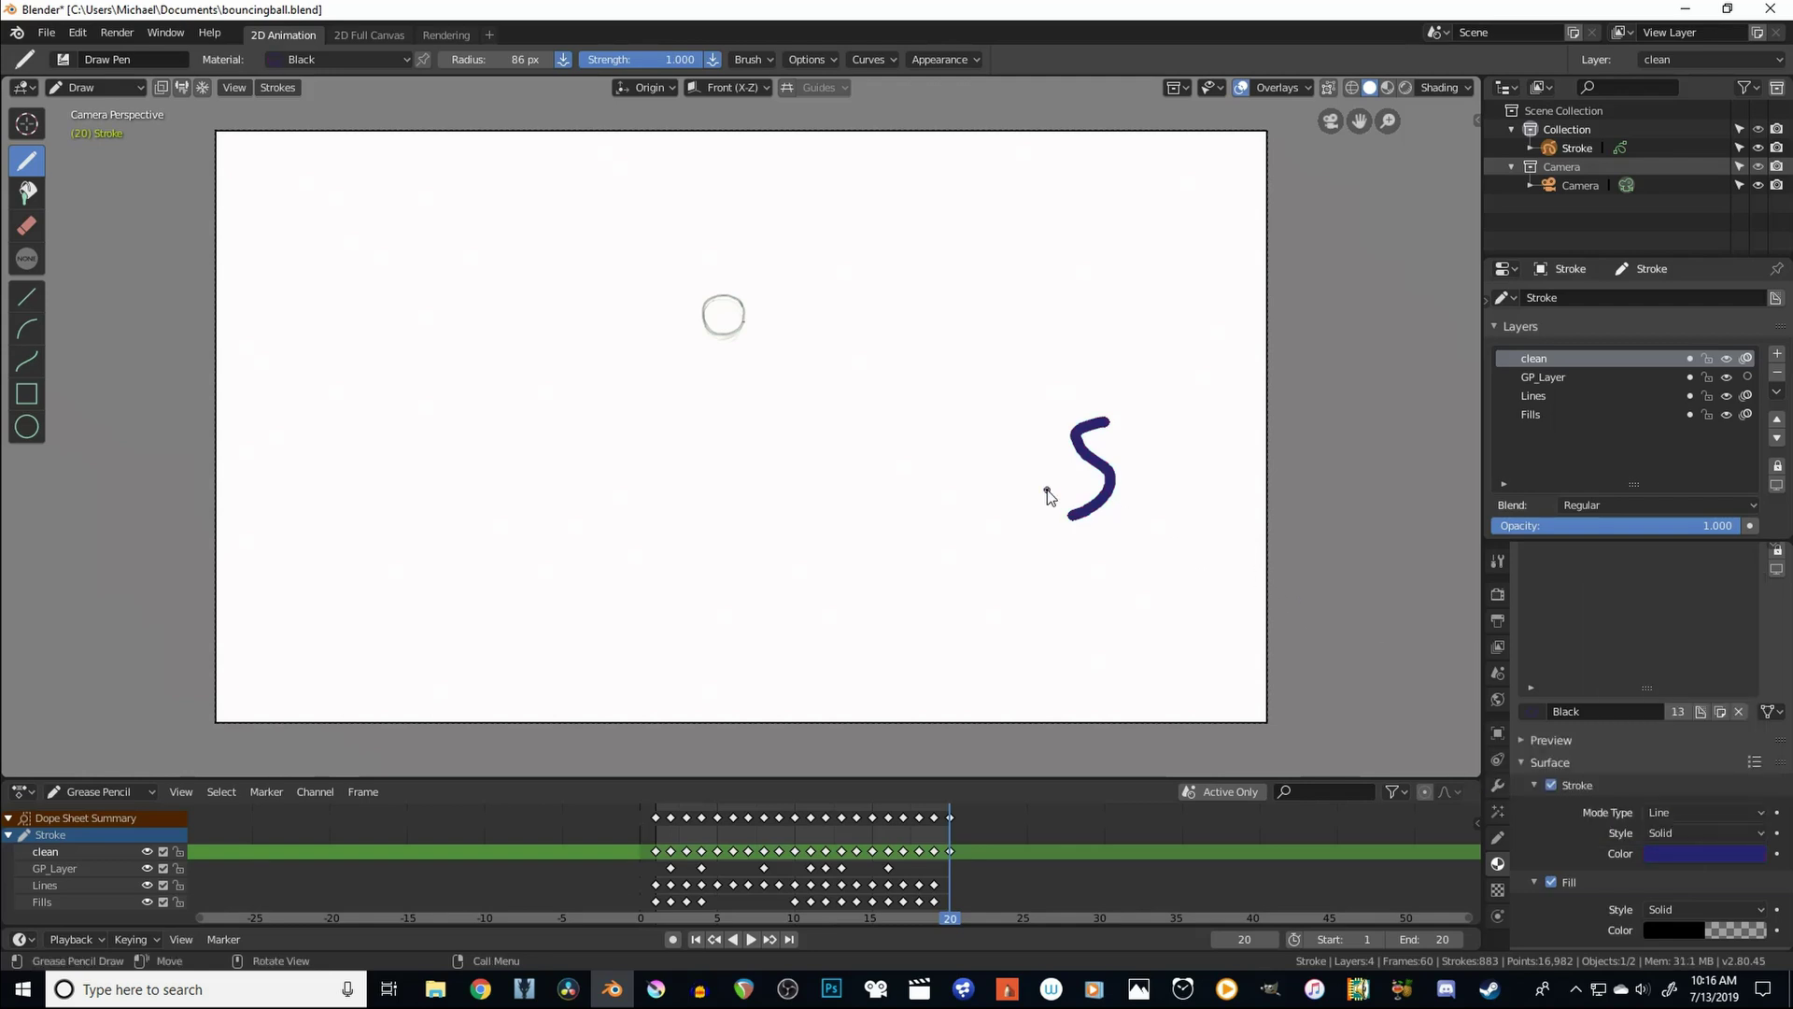
key(ctrl+z)
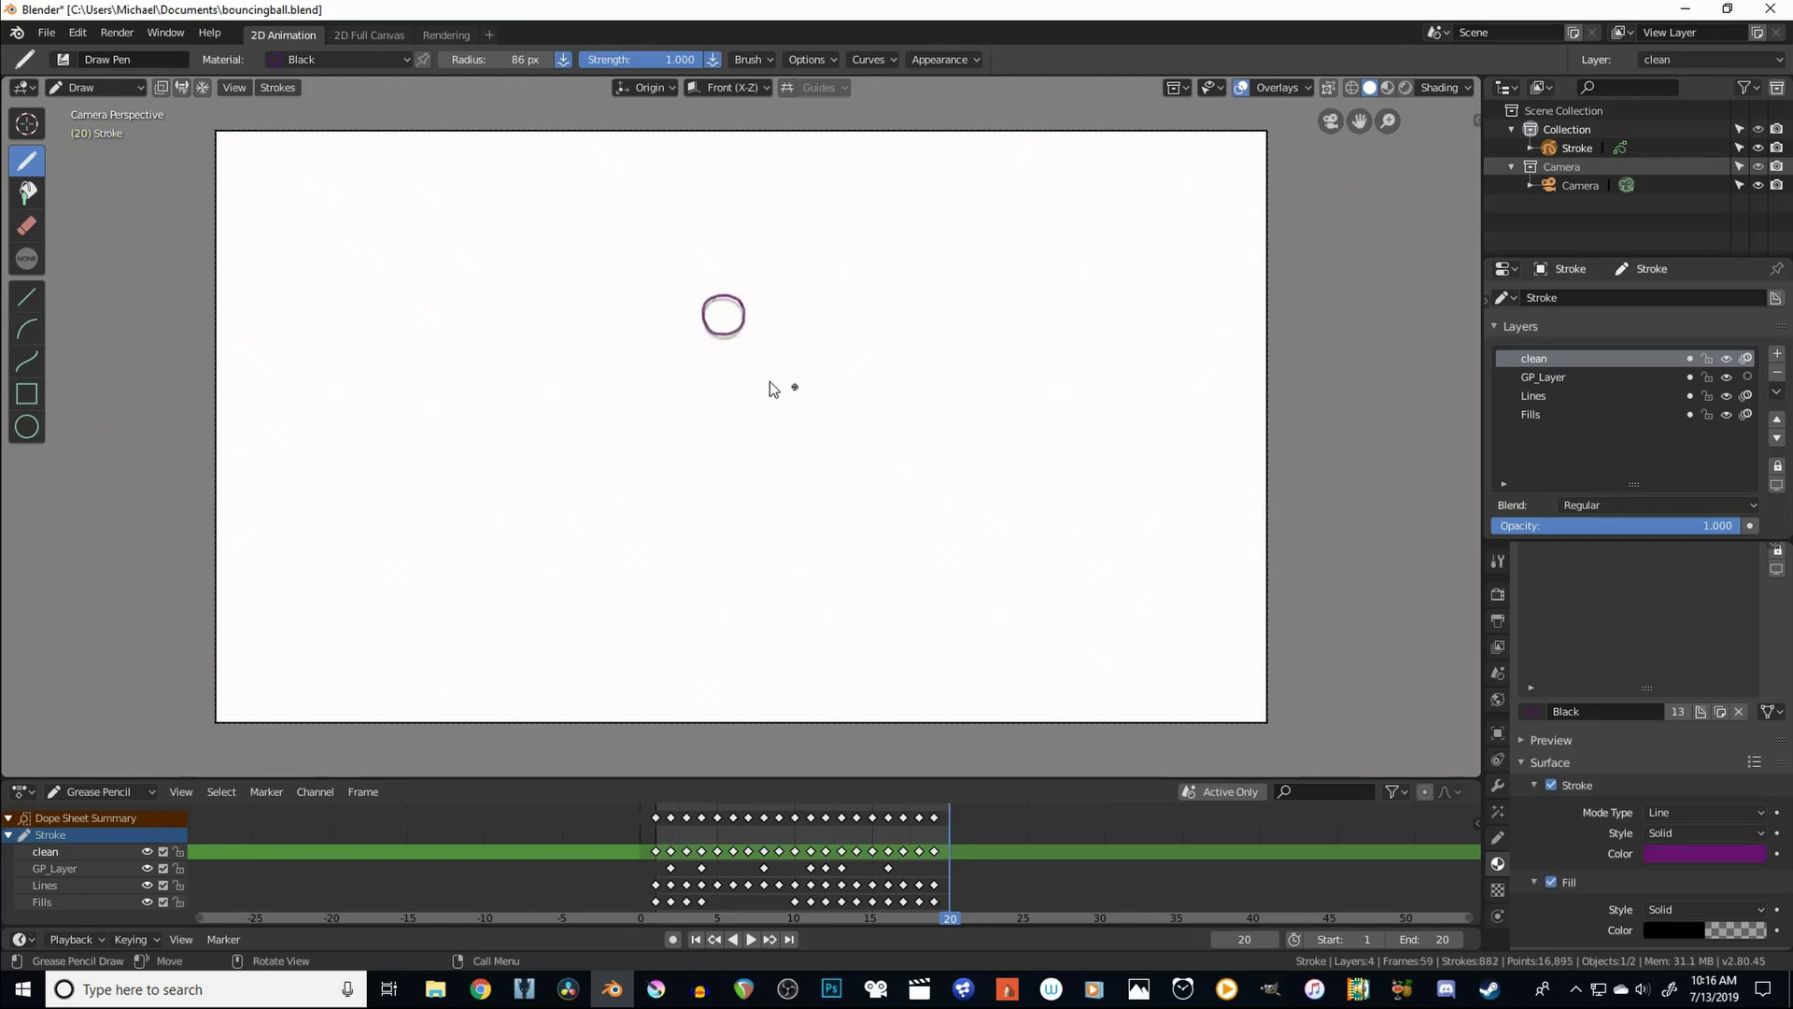
key(space)
- Set the Black material's stroke colour to dark blue and play the animation
click(1678, 854)
click(1719, 670)
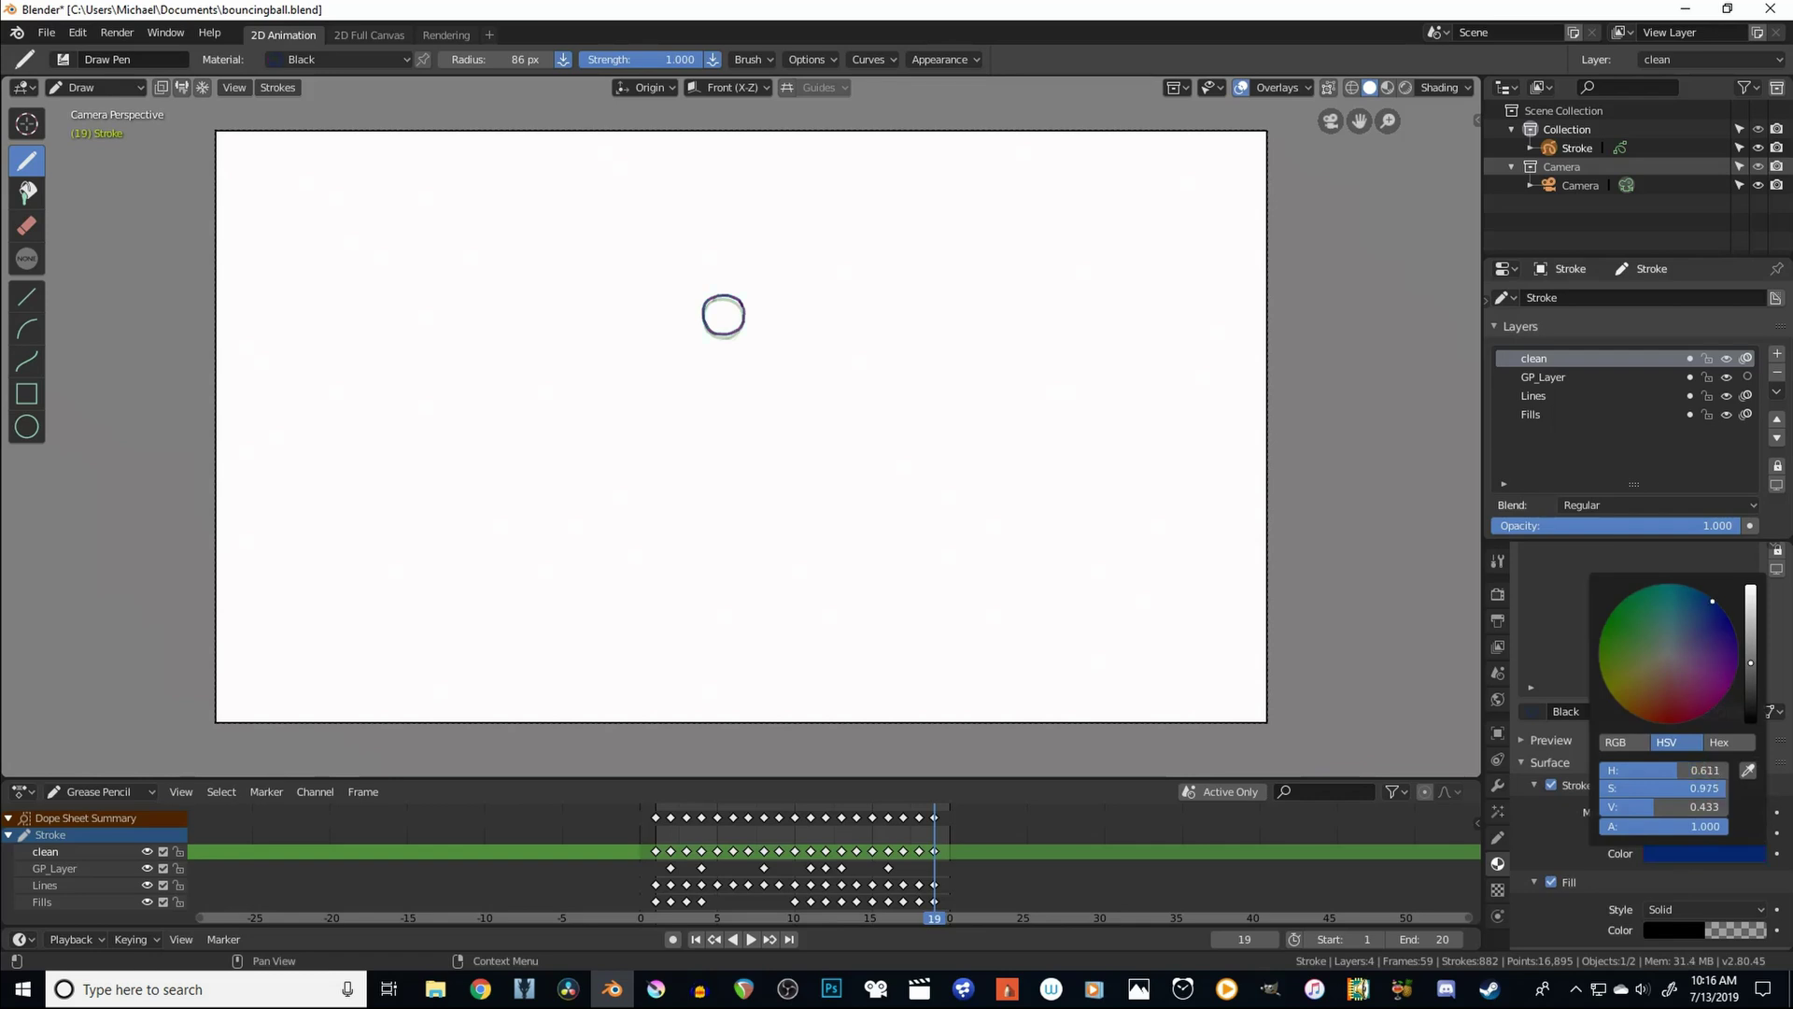
key(space)
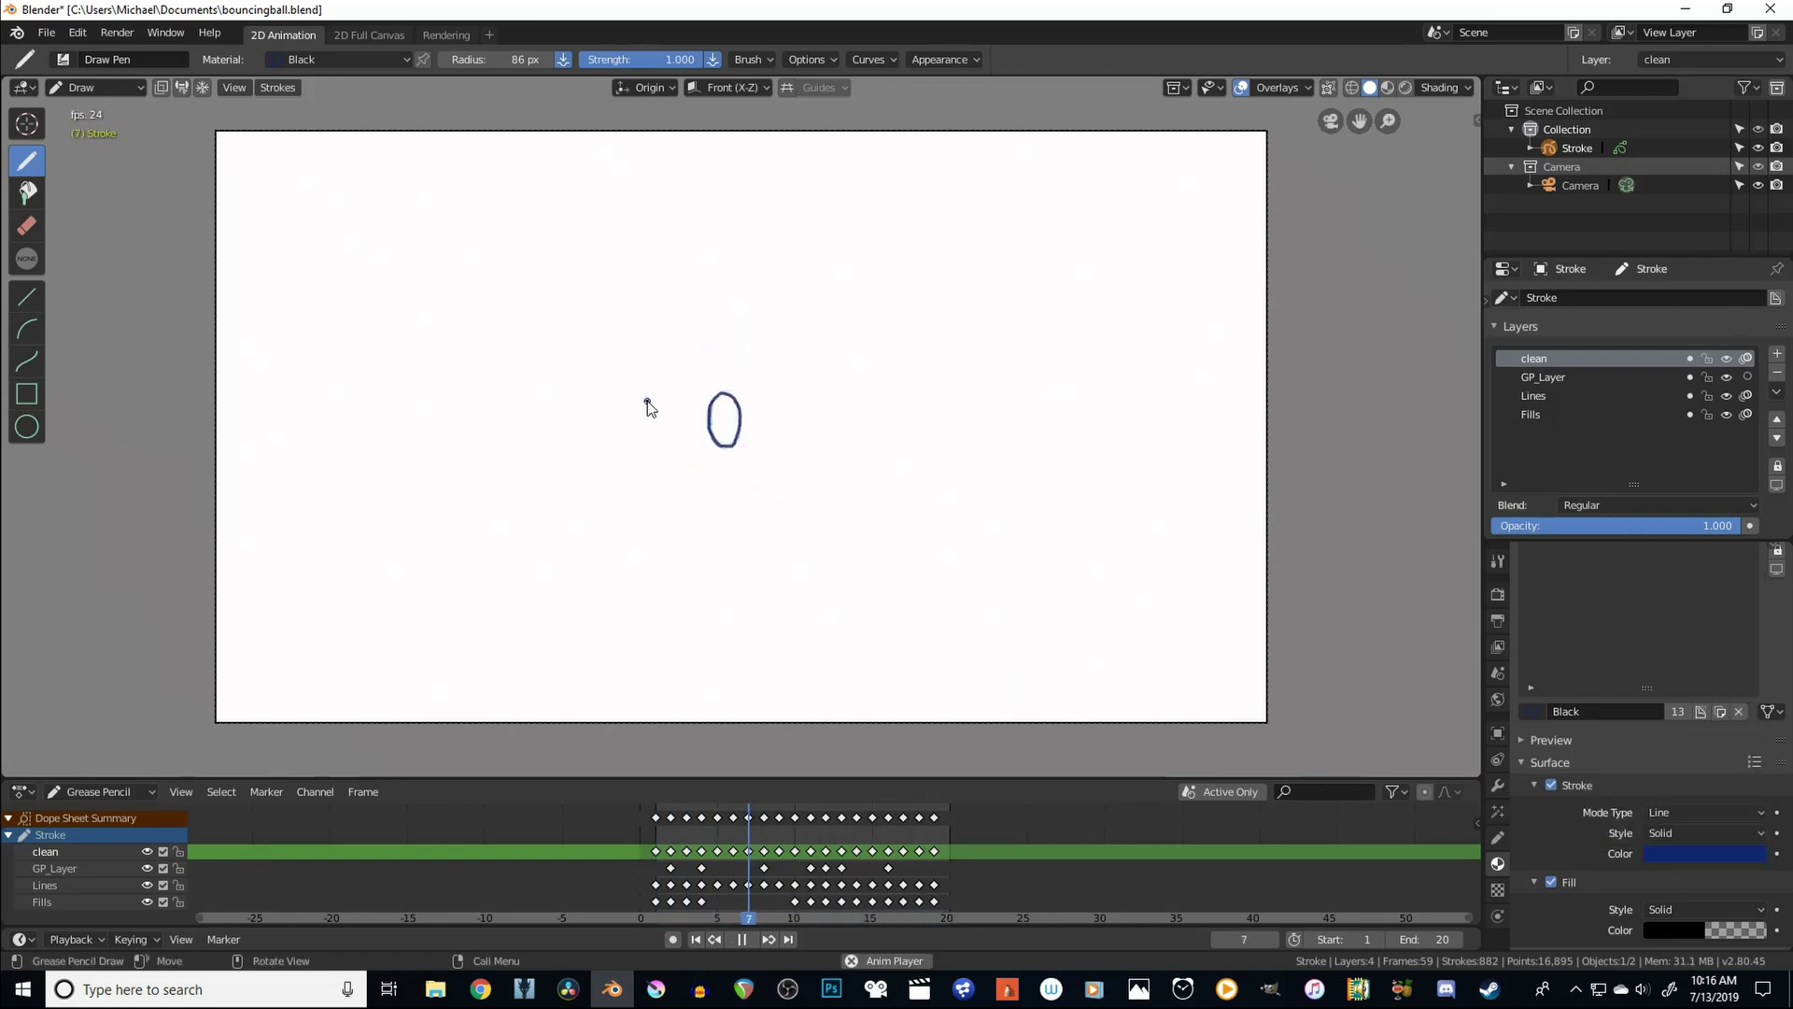
- Put the ball stroke in Sculpt Mode and push its outline with the Push brush
key(Escape)
scroll(374, 248, up, 2)
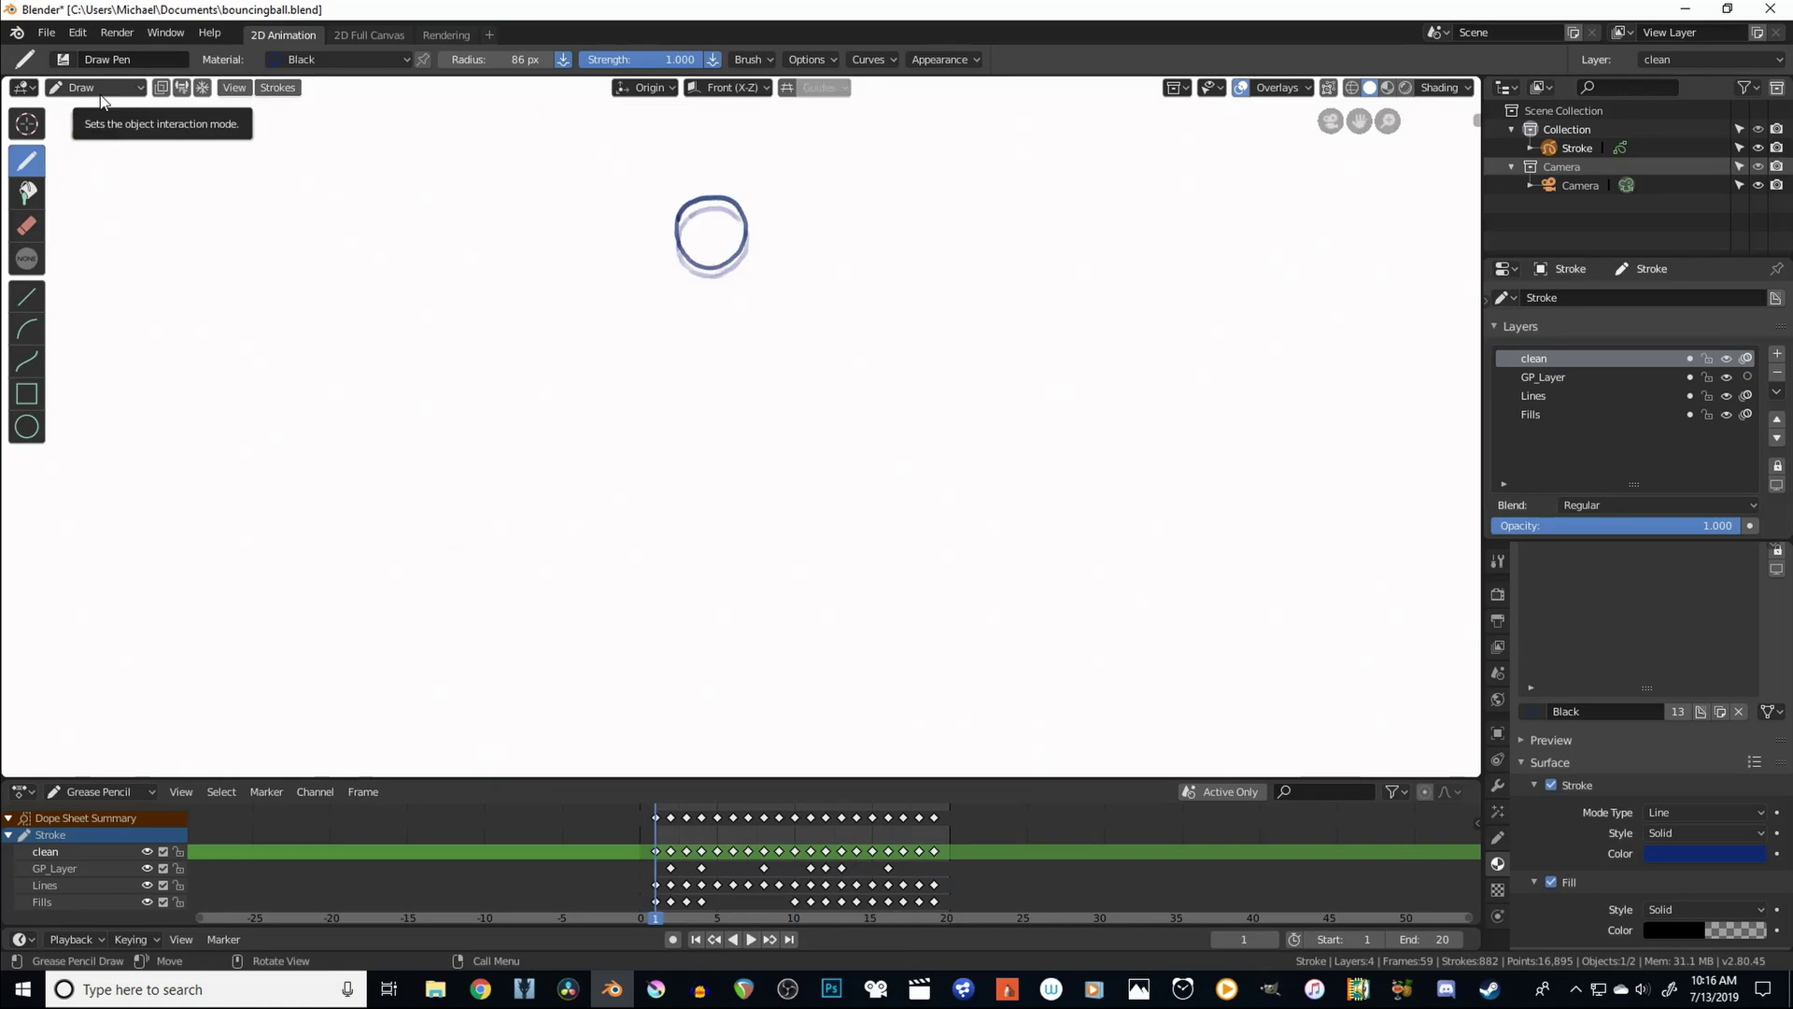
click(99, 93)
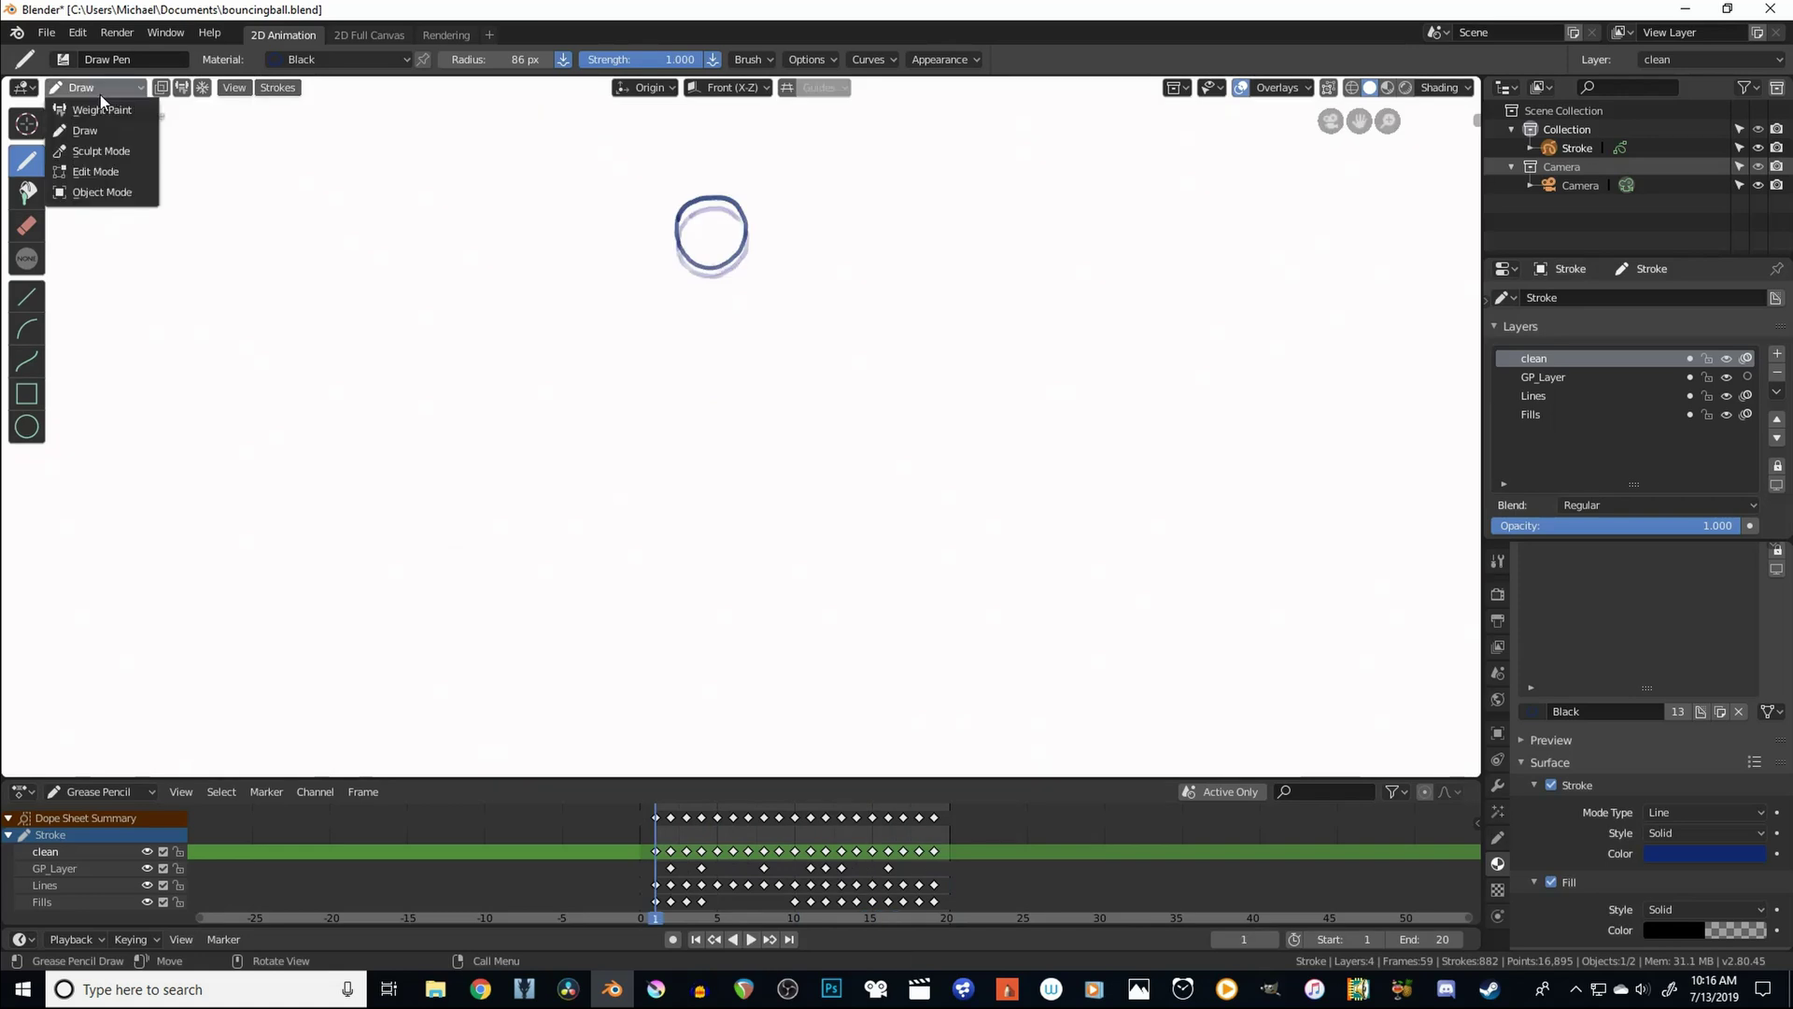
click(101, 153)
click(27, 323)
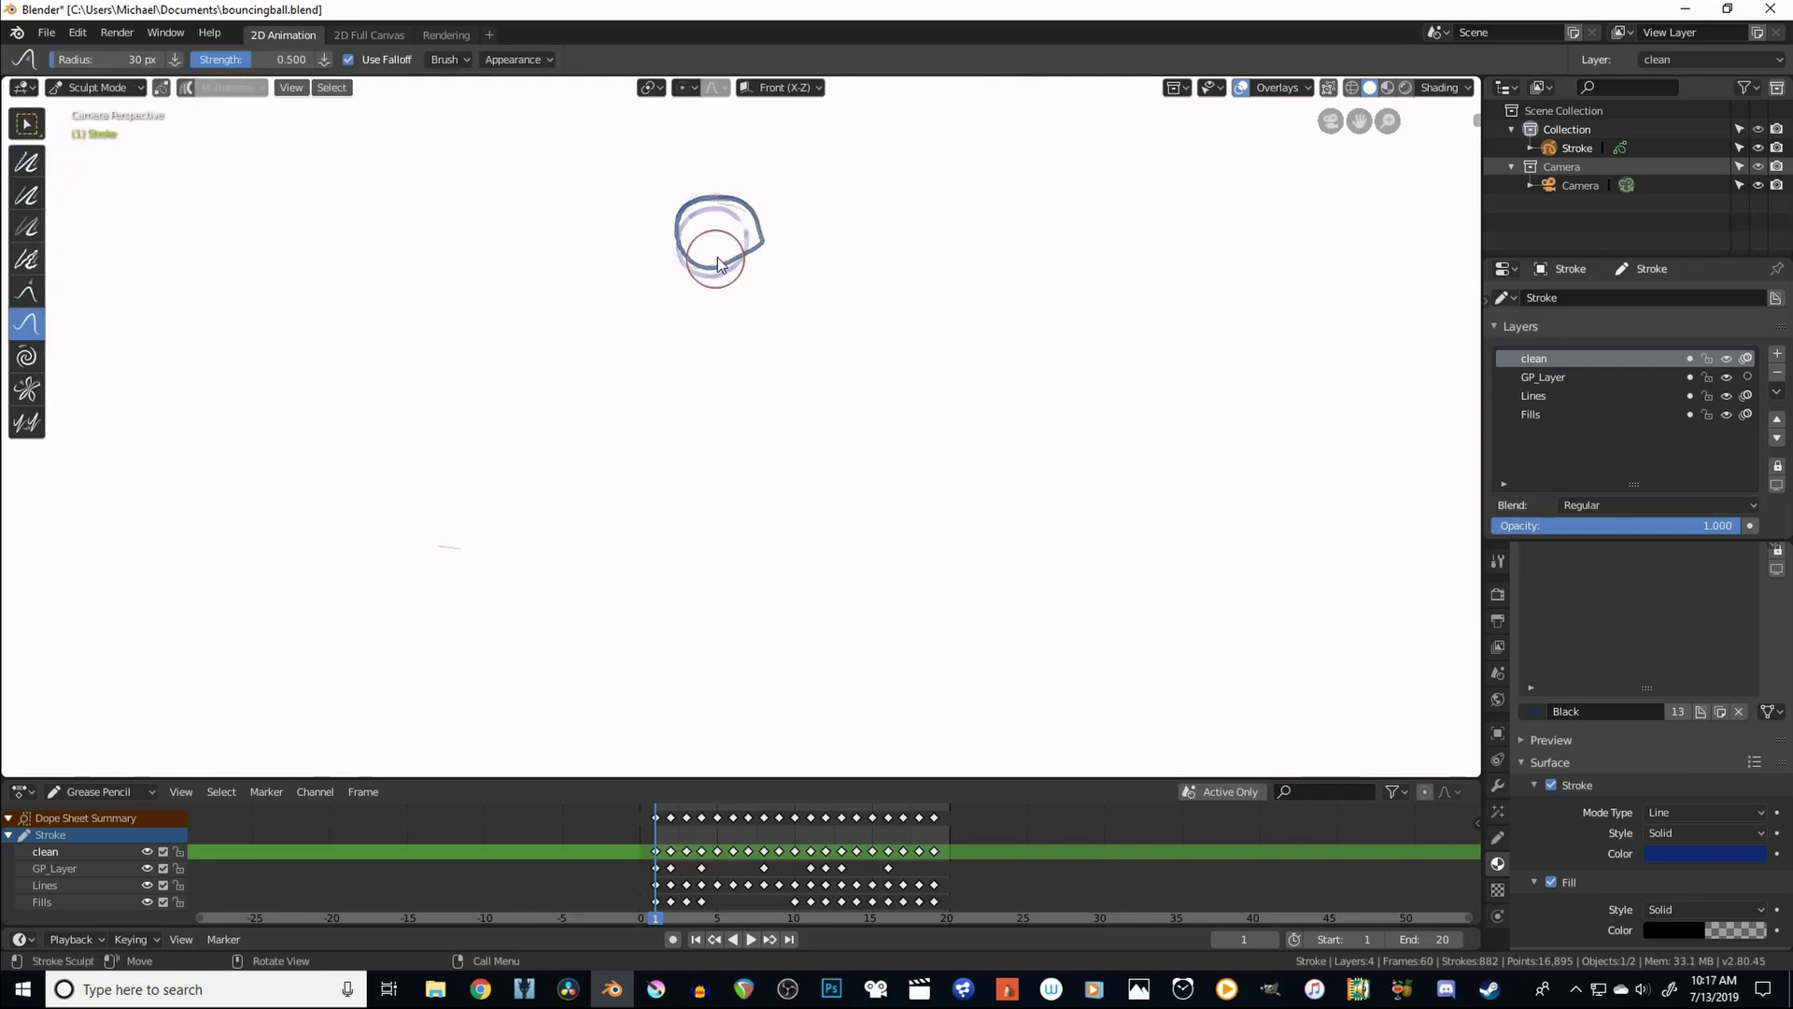
mouse_move(705, 266)
mouse_down()
mouse_move(741, 193)
mouse_move(715, 216)
mouse_move(686, 187)
mouse_move(627, 202)
mouse_move(721, 245)
mouse_up()
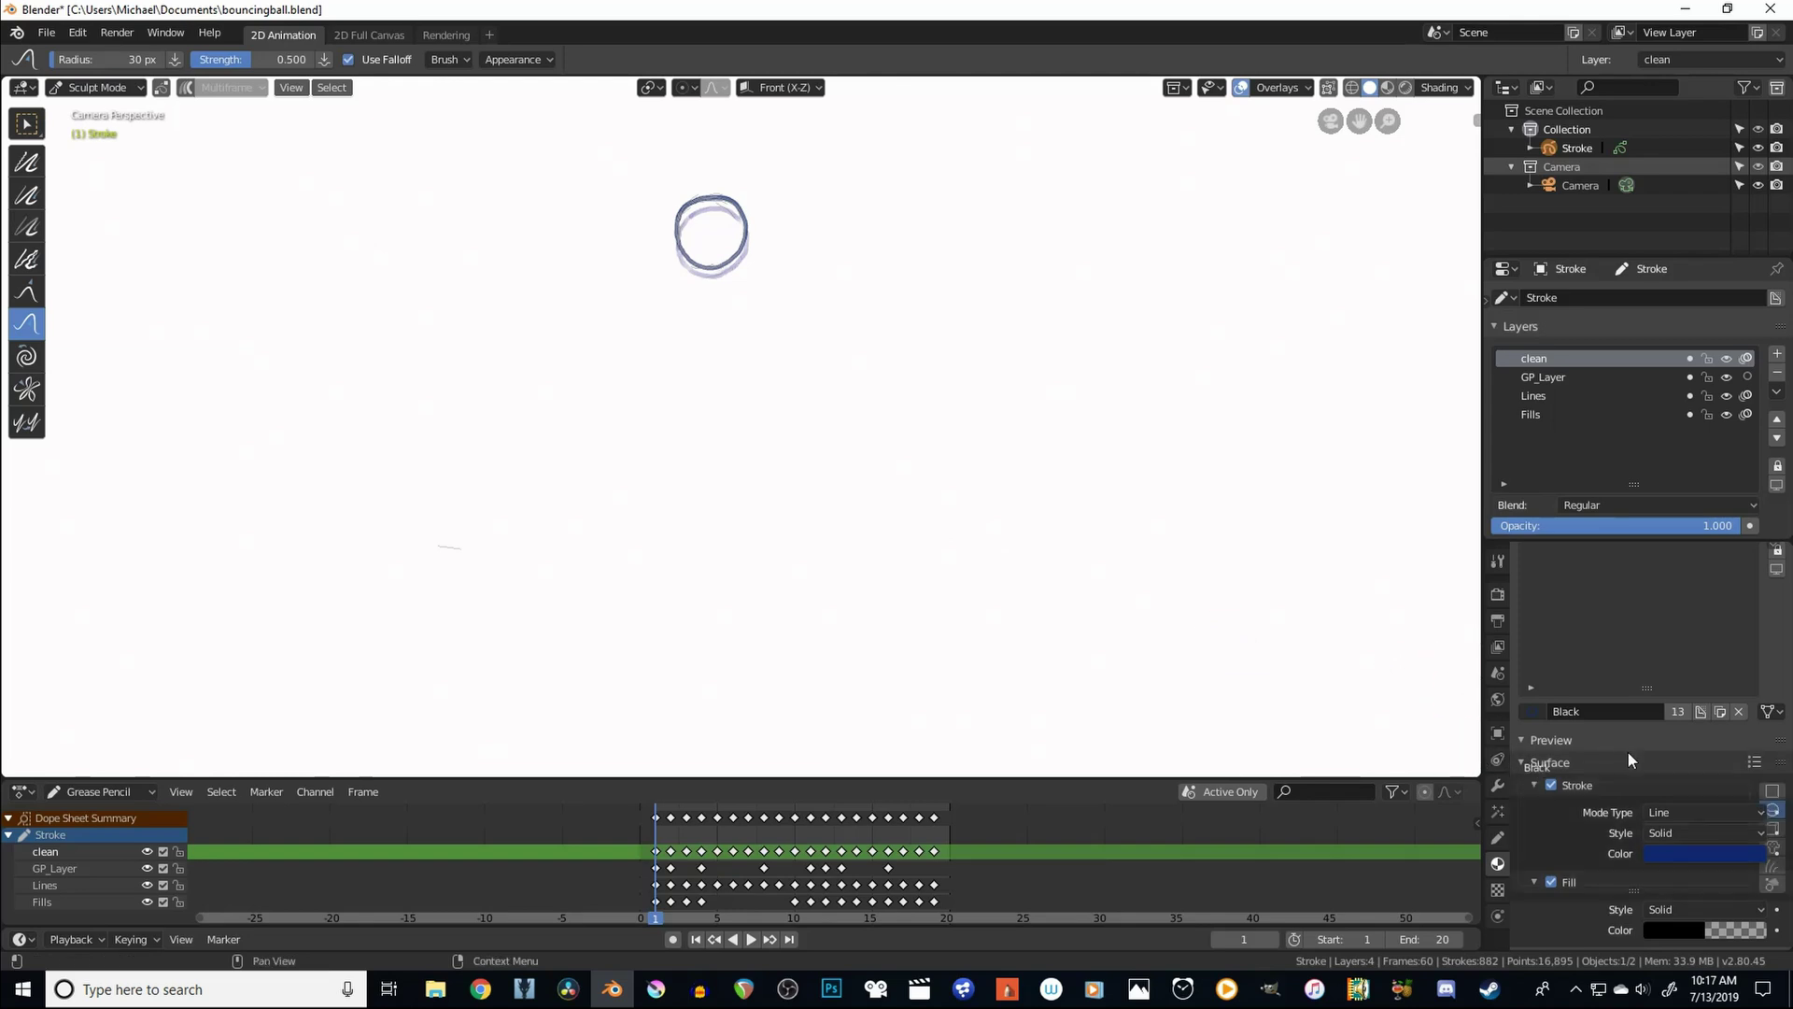
- Expand the material Preview panel and return the ball stroke to Draw mode
click(1545, 740)
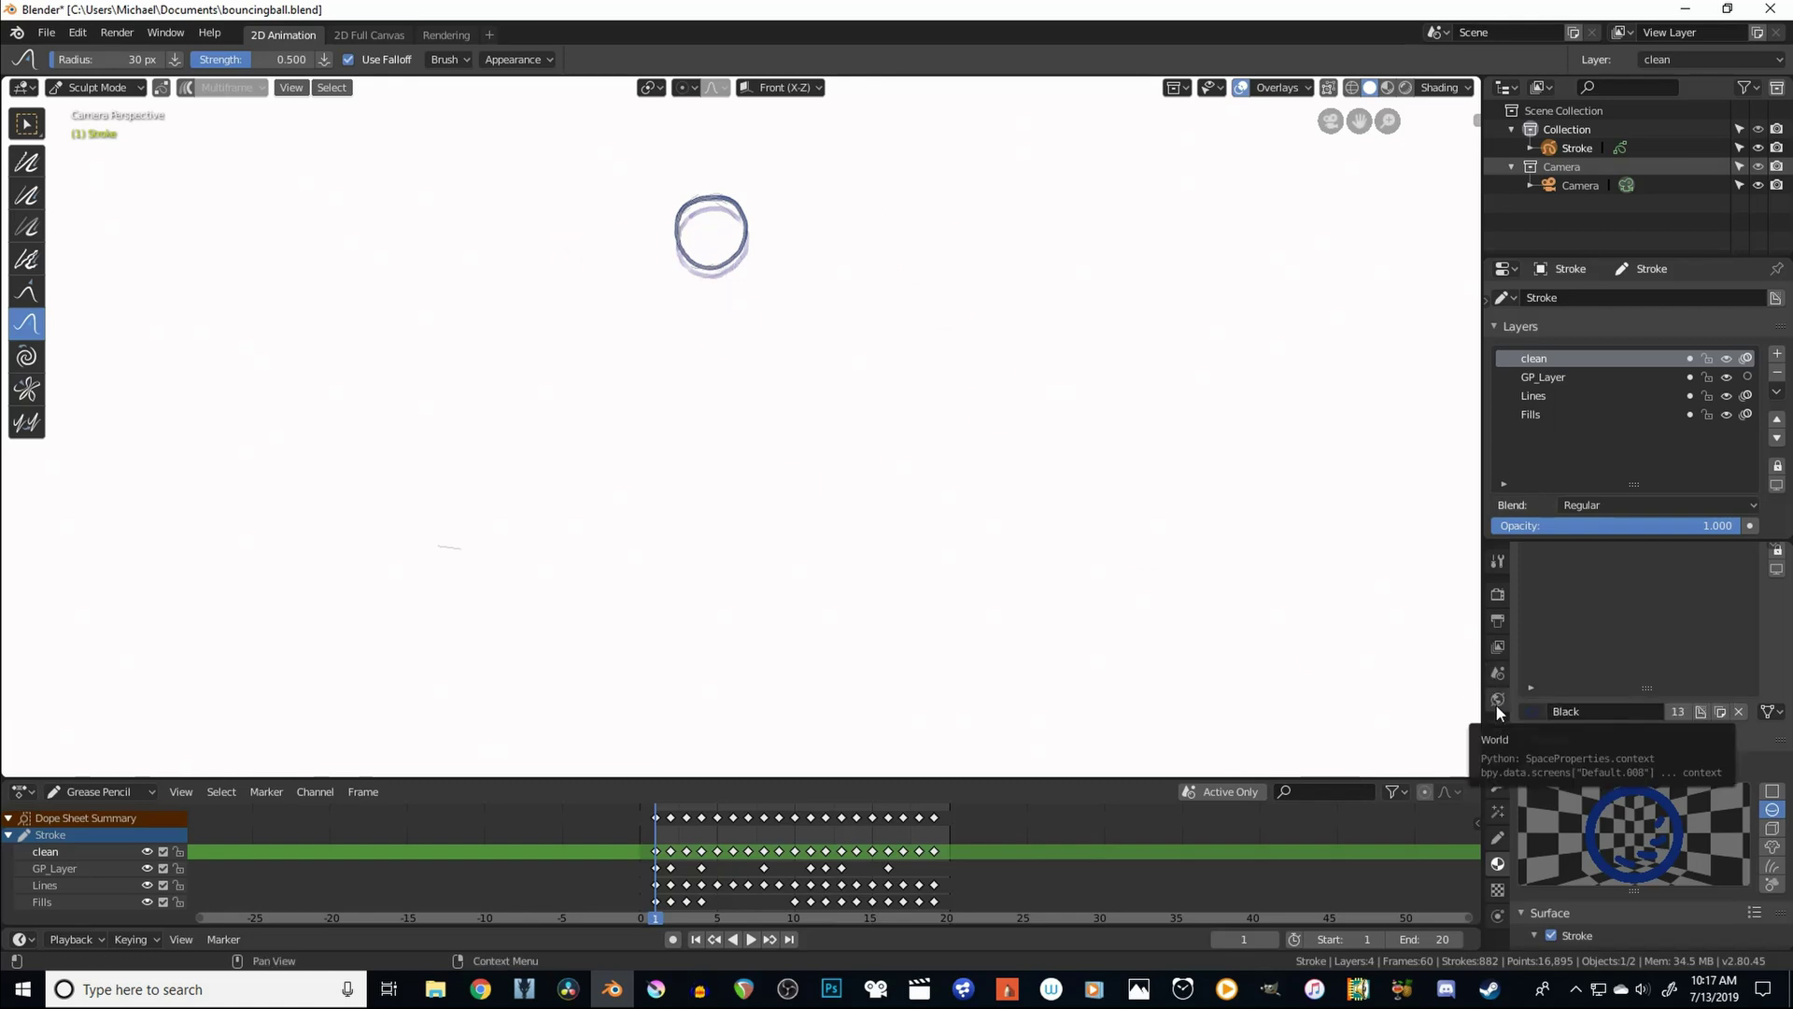
key(ctrl+Tab)
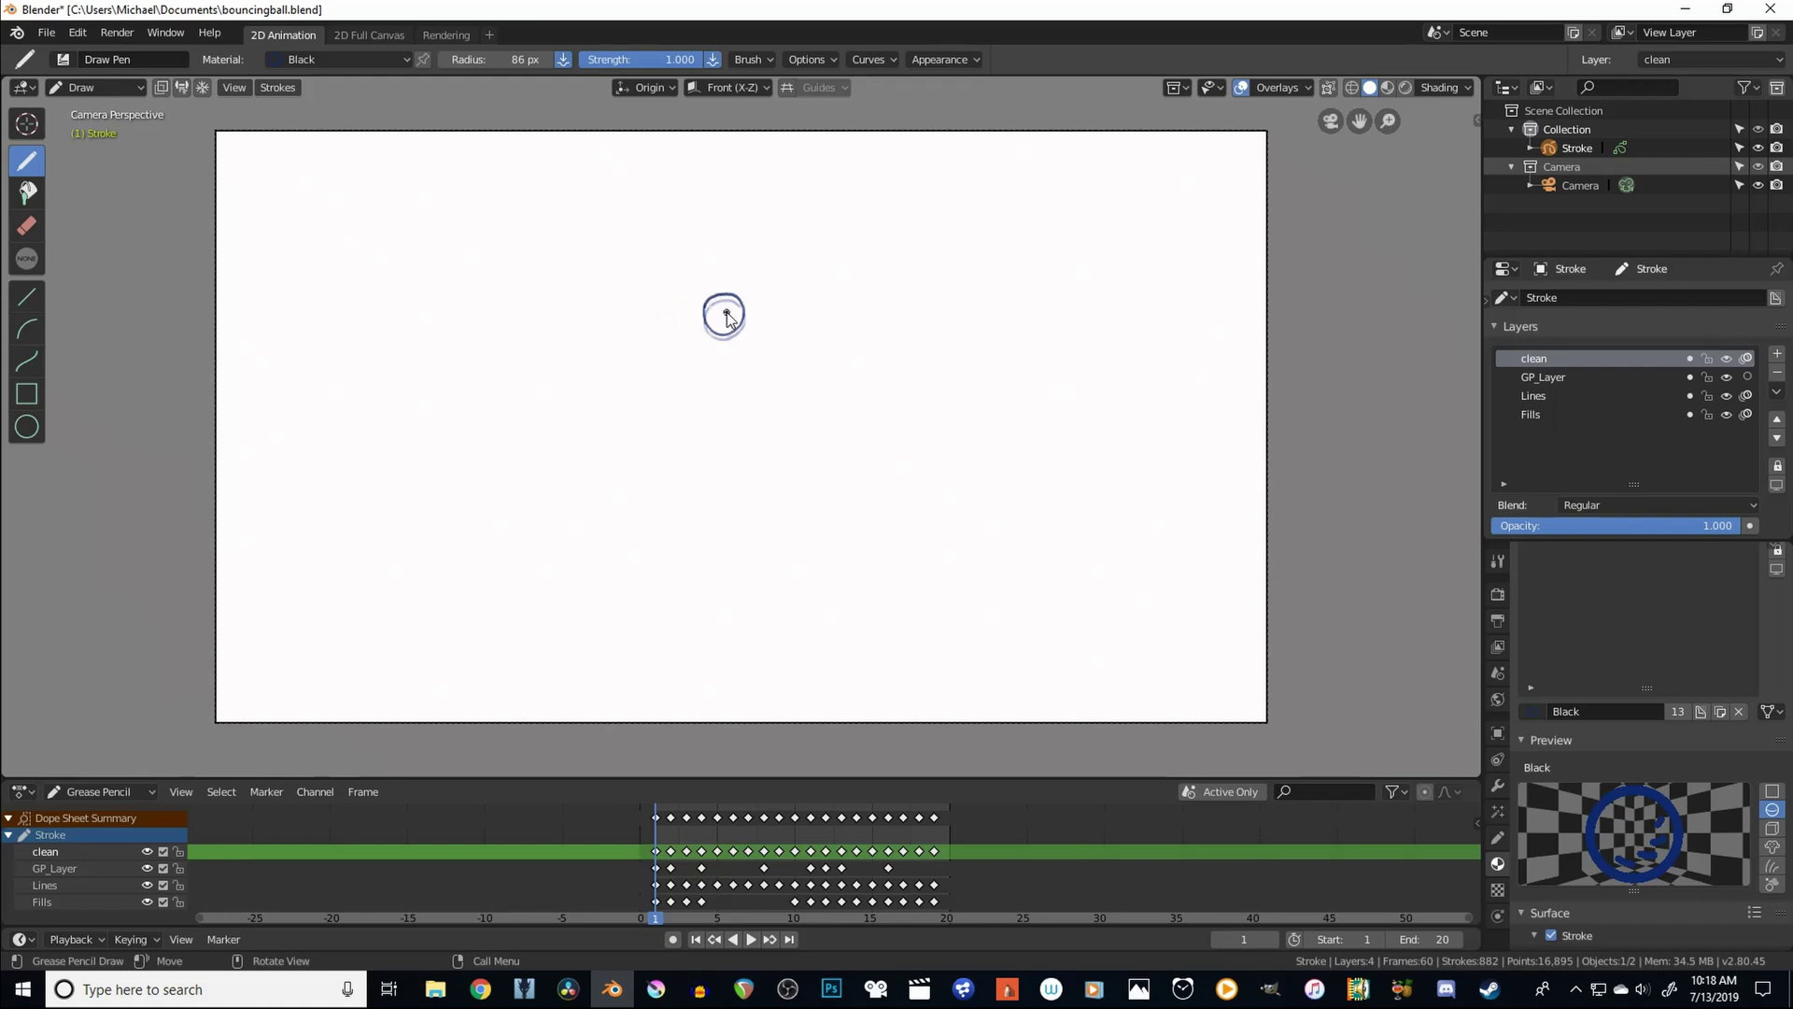
- Orbit the scene while the bouncing ball plays, then return to the camera view
mouse_move(1212, 467)
middle_down()
mouse_move(1008, 585)
mouse_move(660, 657)
mouse_move(449, 608)
mouse_move(373, 519)
mouse_move(312, 493)
mouse_move(261, 506)
middle_up()
key(space)
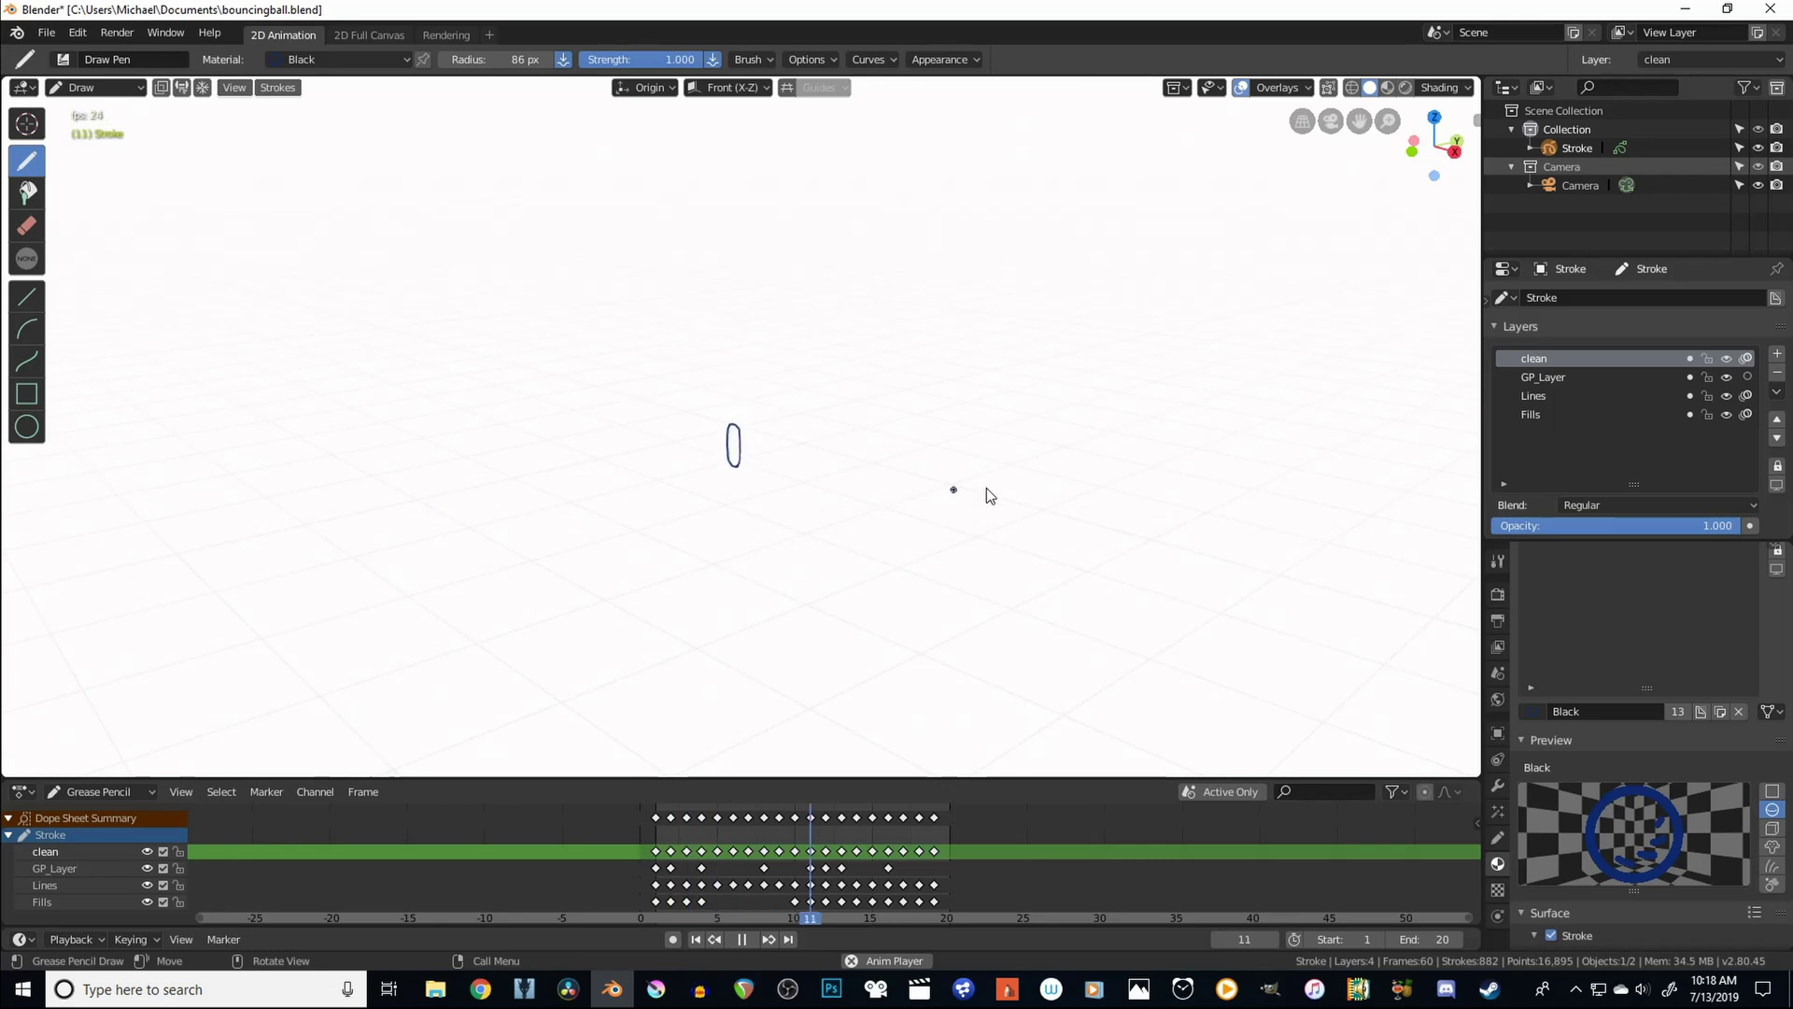
middle_drag(1102, 467, 484, 524)
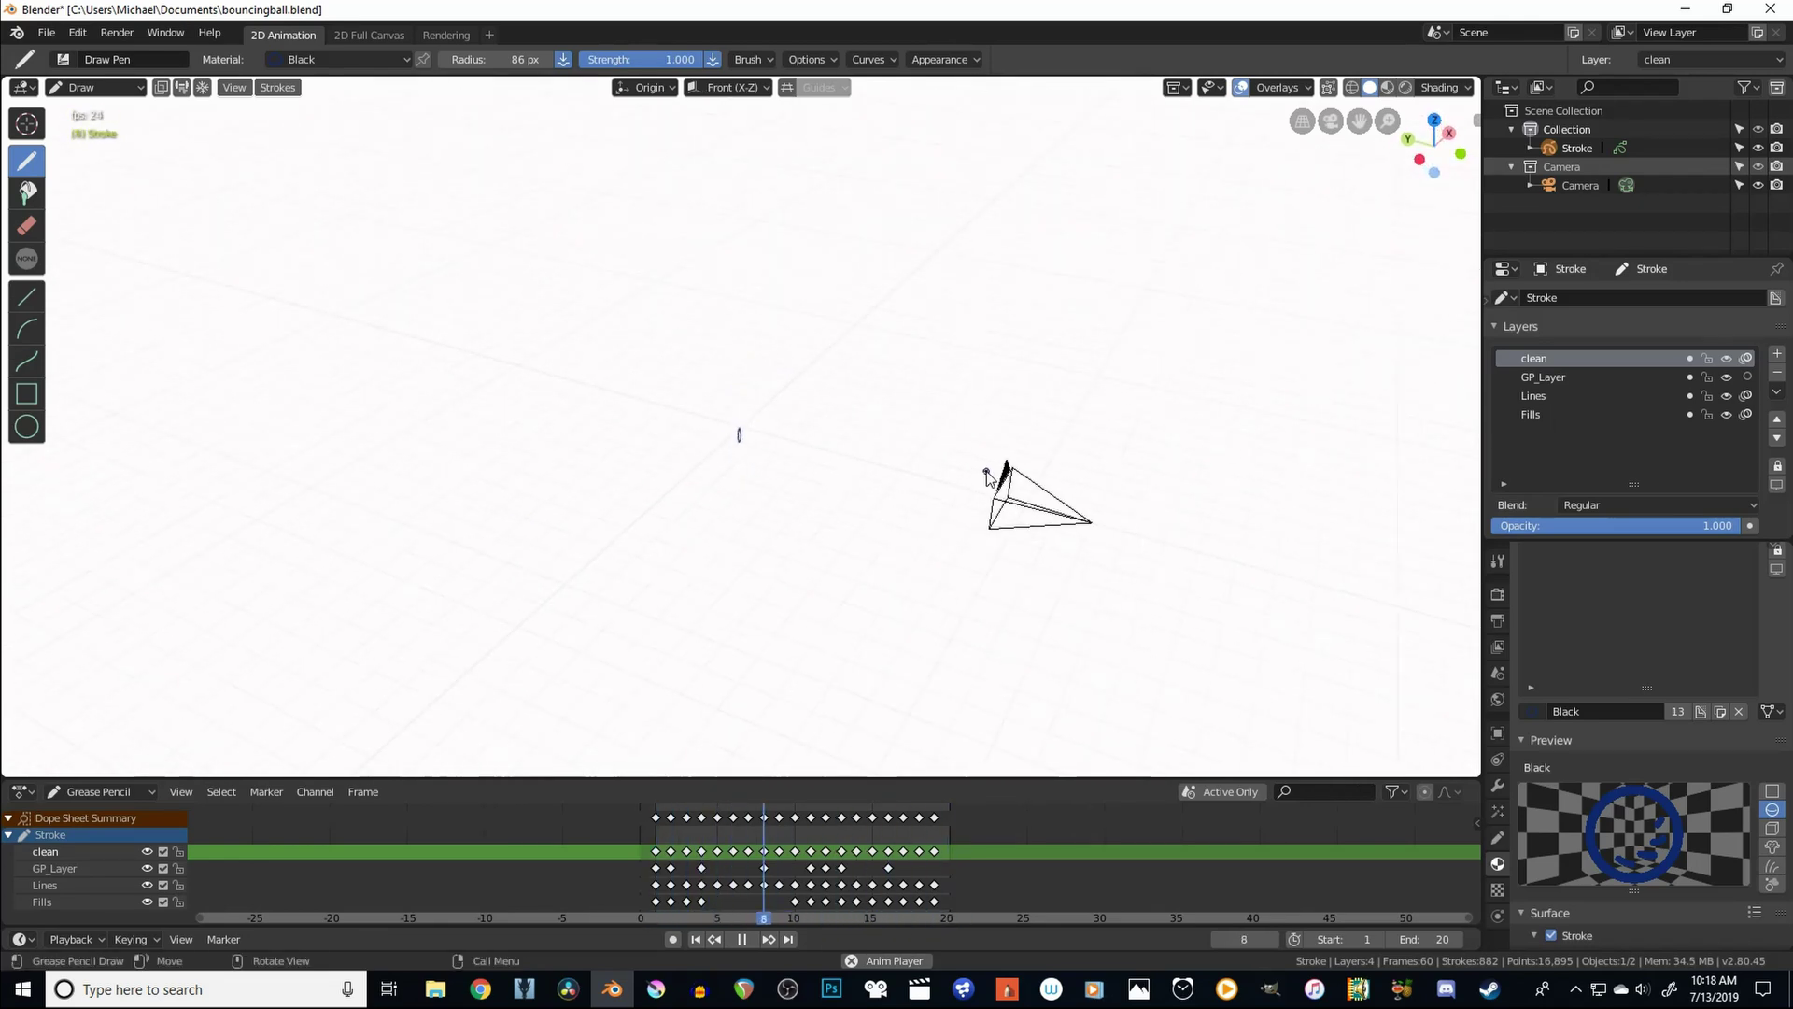
middle_drag(1309, 435, 1173, 398)
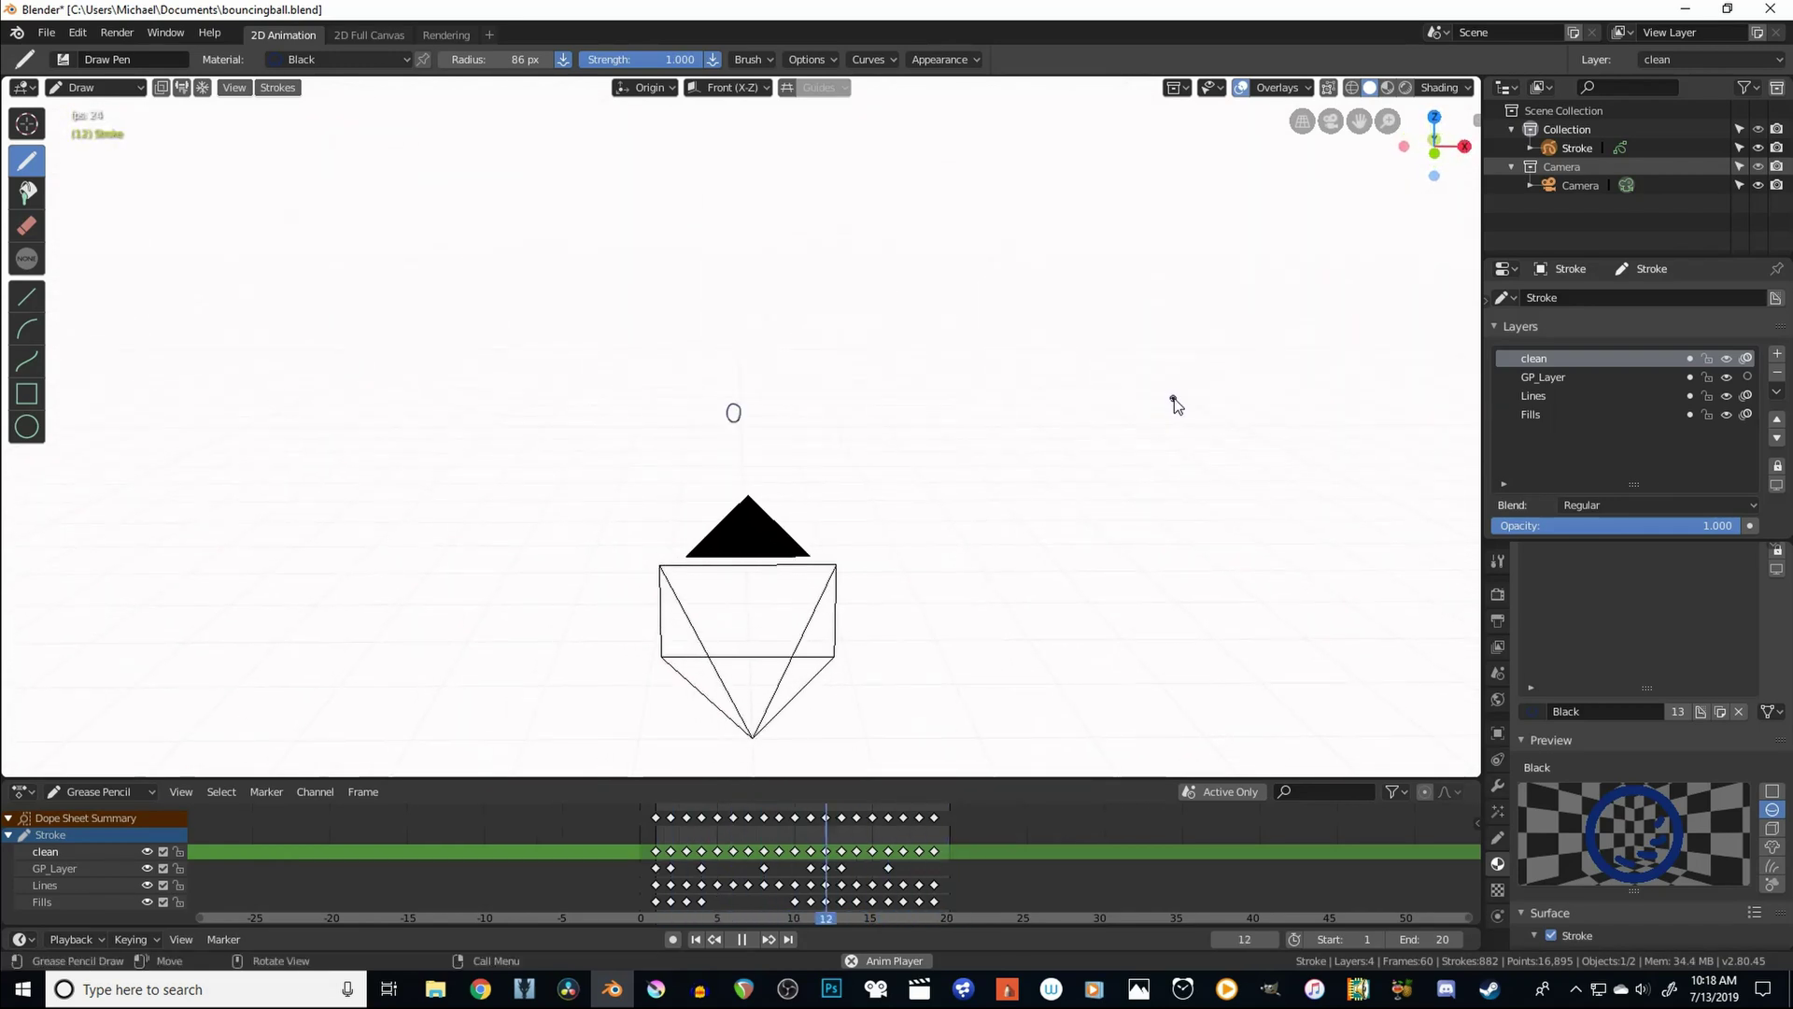
key(KP_0)
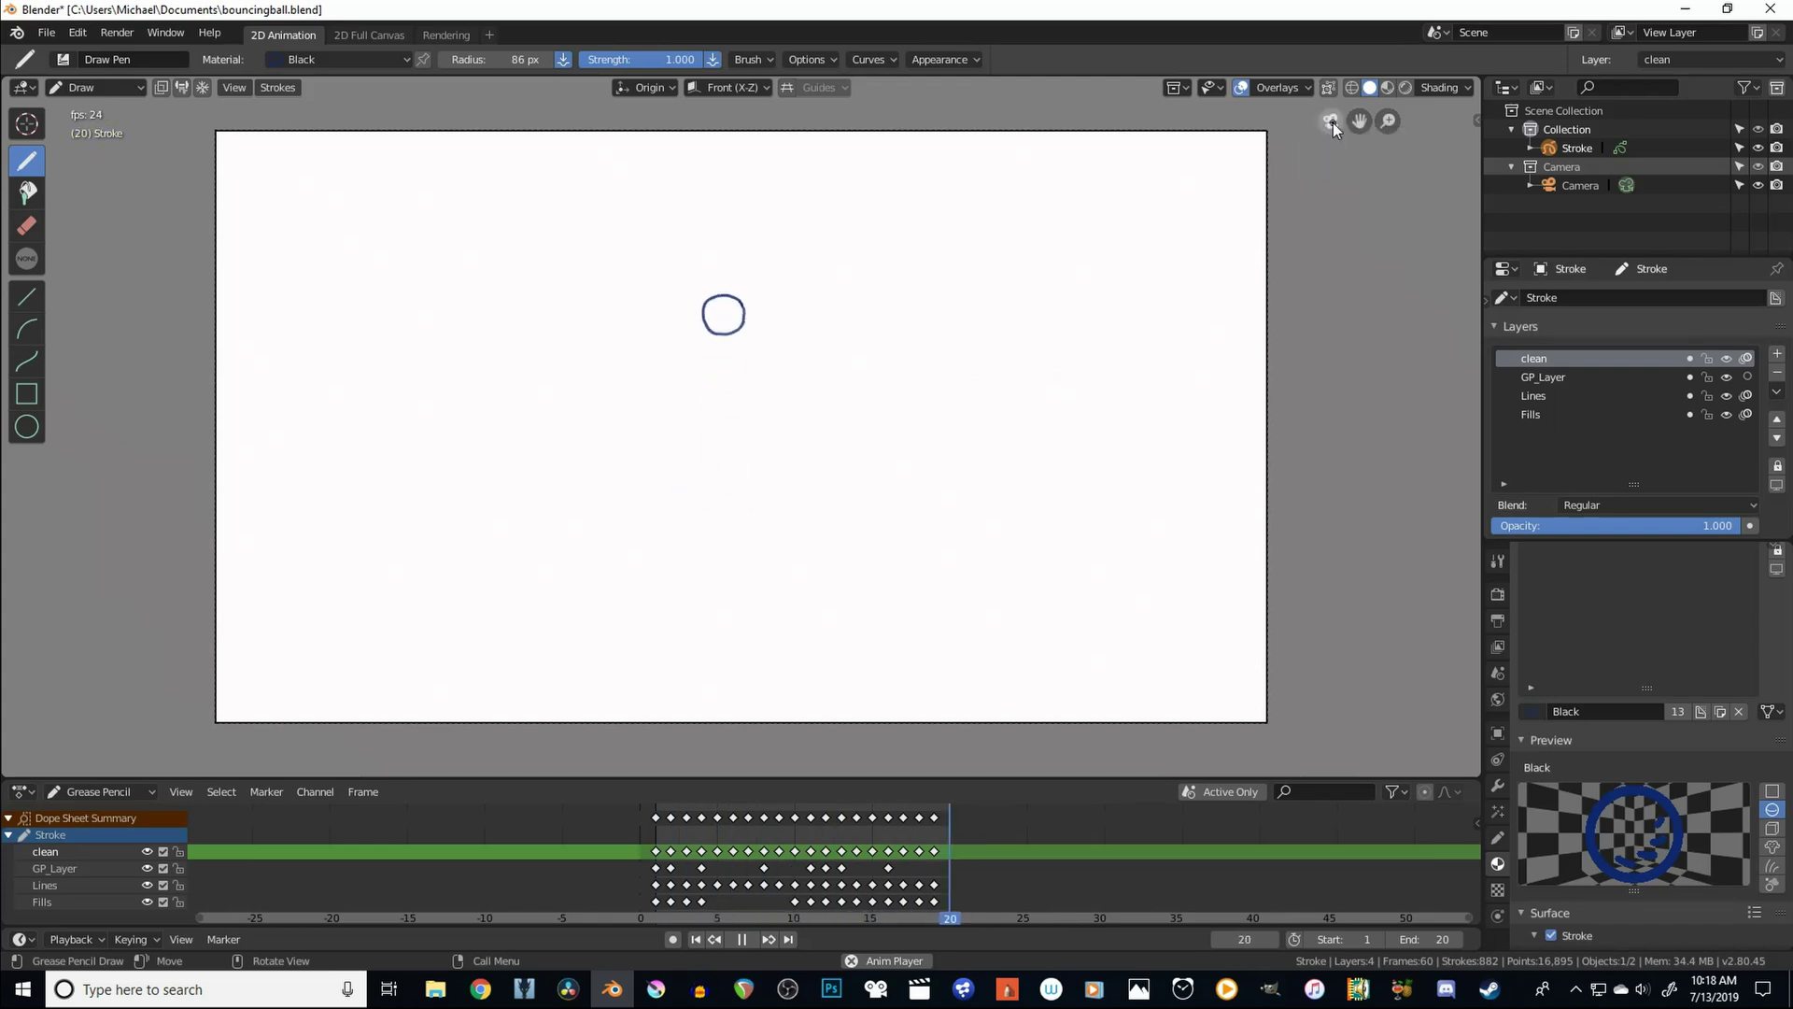
mouse_move(1363, 126)
mouse_down()
mouse_move(1356, 140)
mouse_move(1279, 91)
mouse_move(1368, 163)
mouse_move(1363, 136)
mouse_move(1389, 128)
mouse_up()
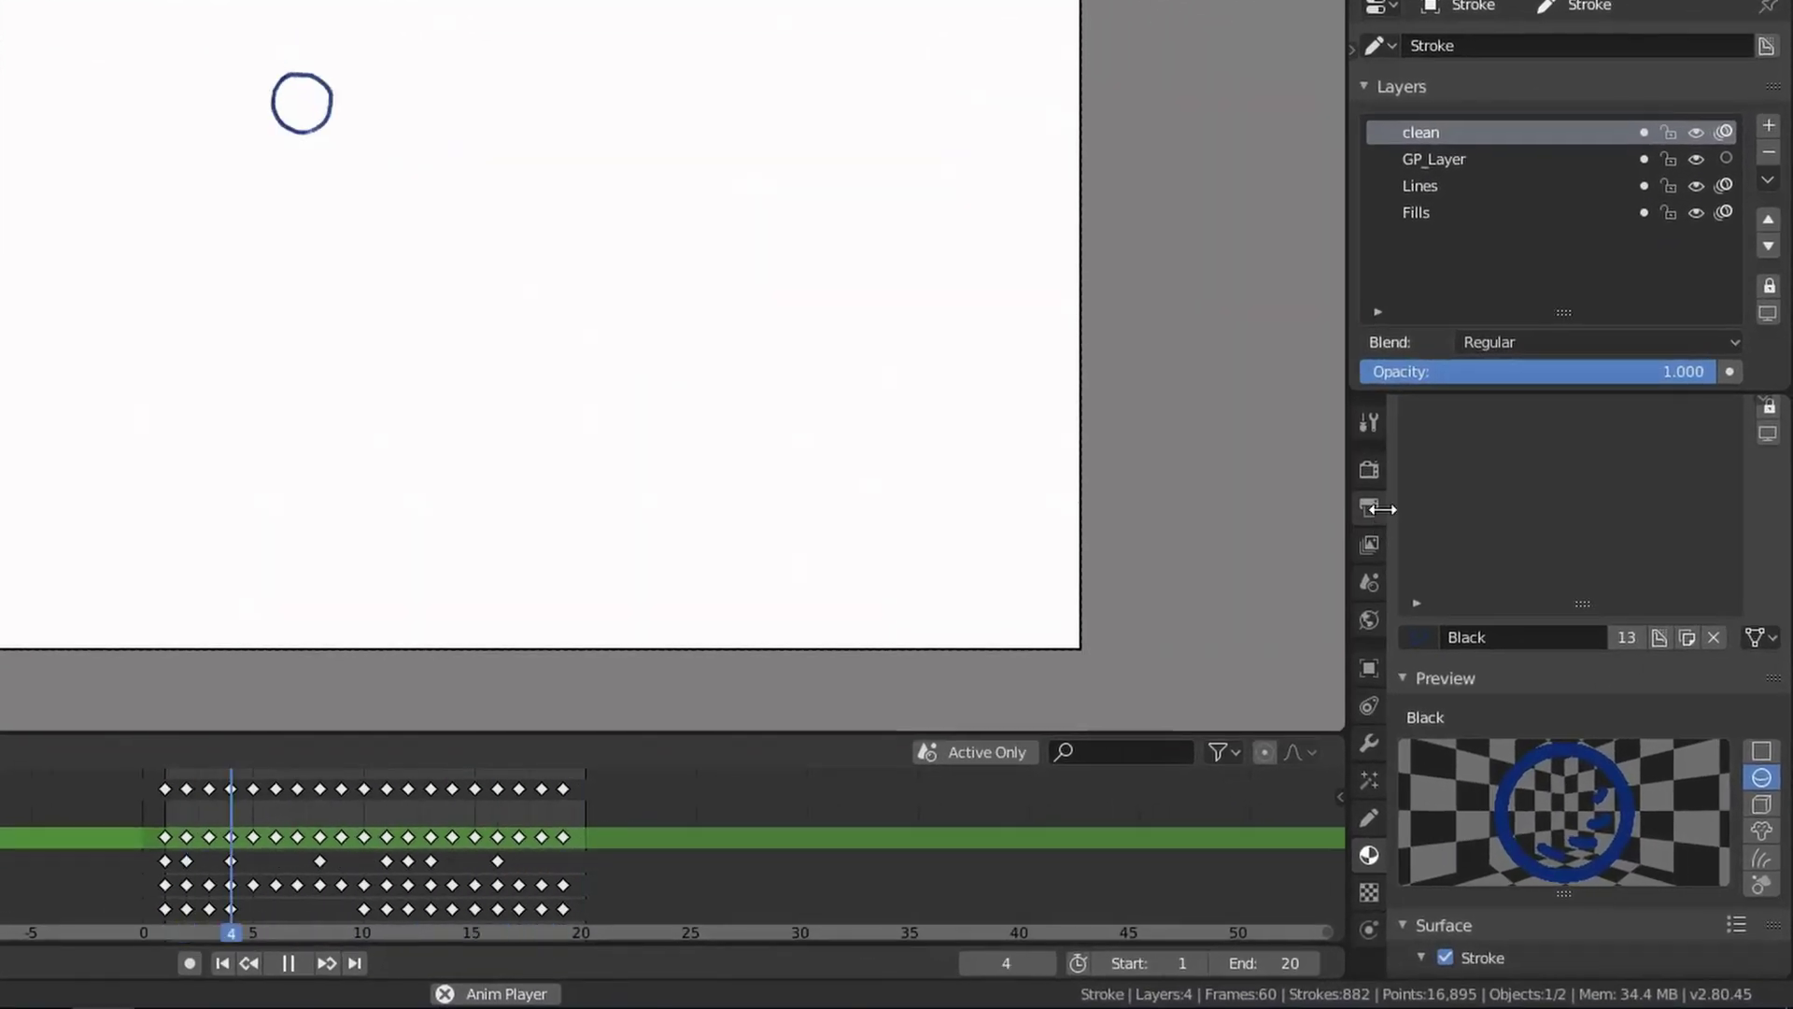
- Open the Render properties and keep Eevee as the render engine
click(1375, 514)
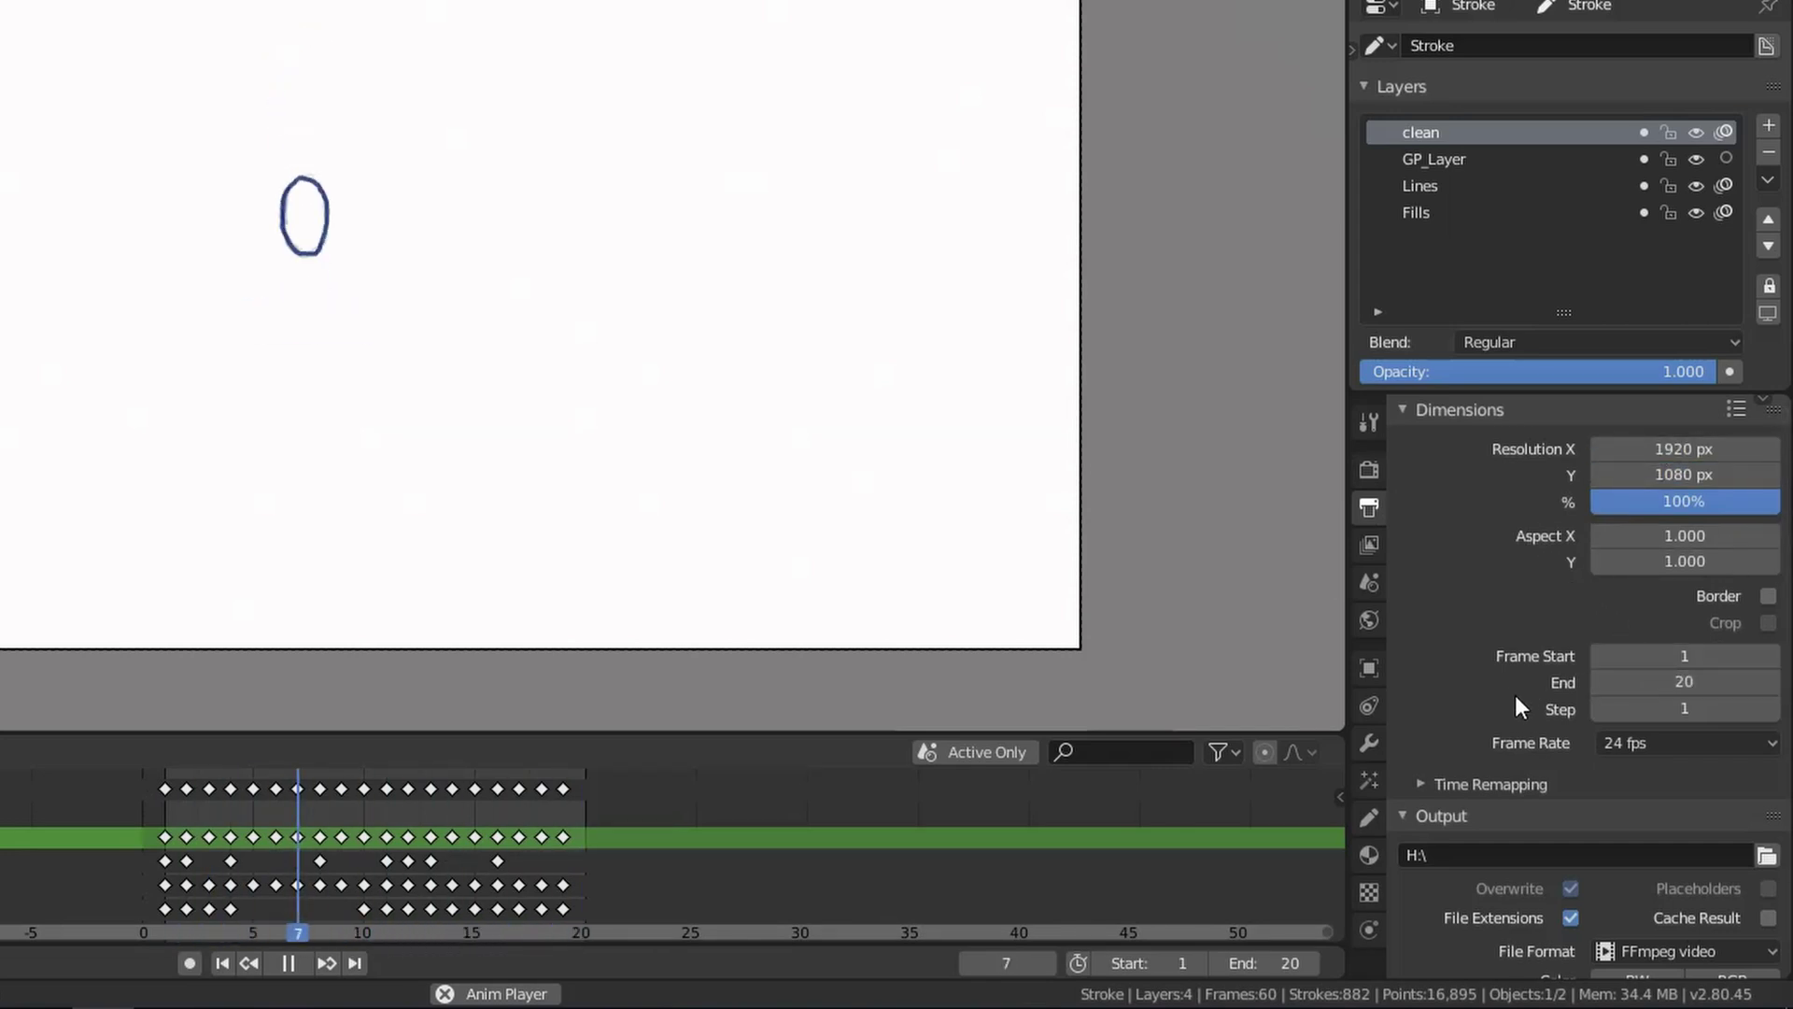
scroll(1539, 653, down, 2)
scroll(1539, 653, down, 5)
click(1369, 469)
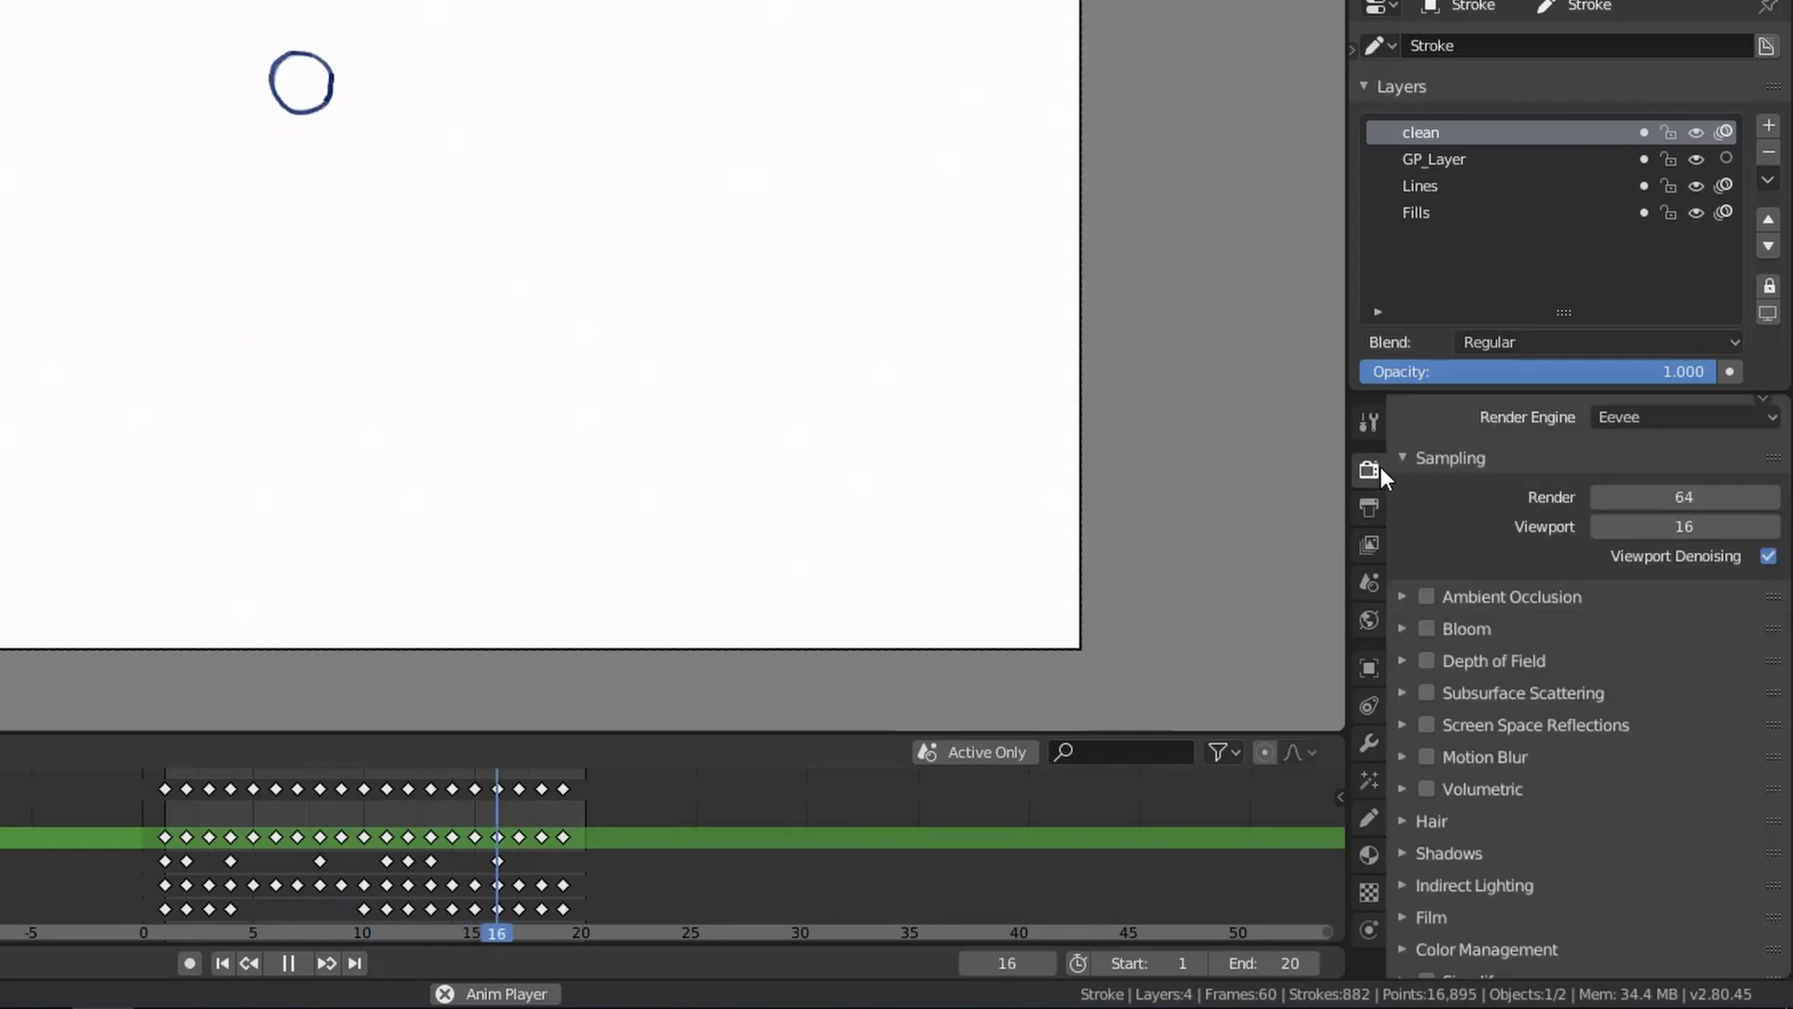
click(1633, 418)
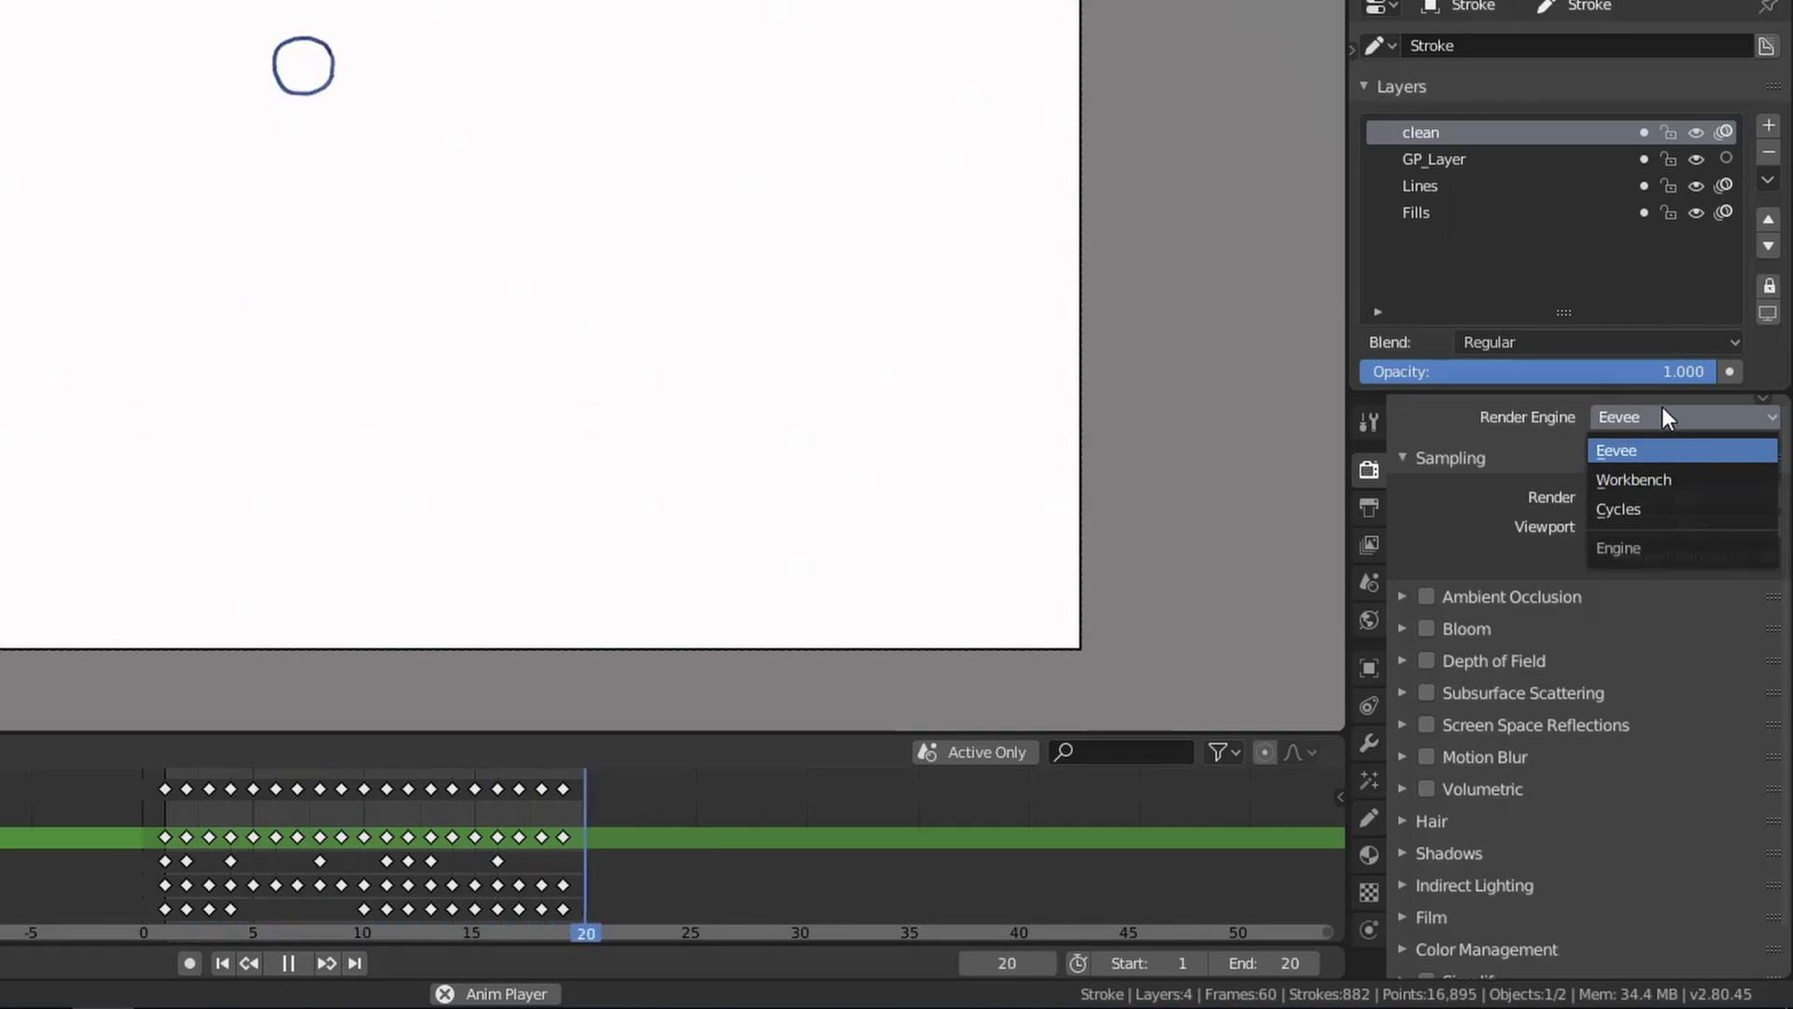
click(1651, 412)
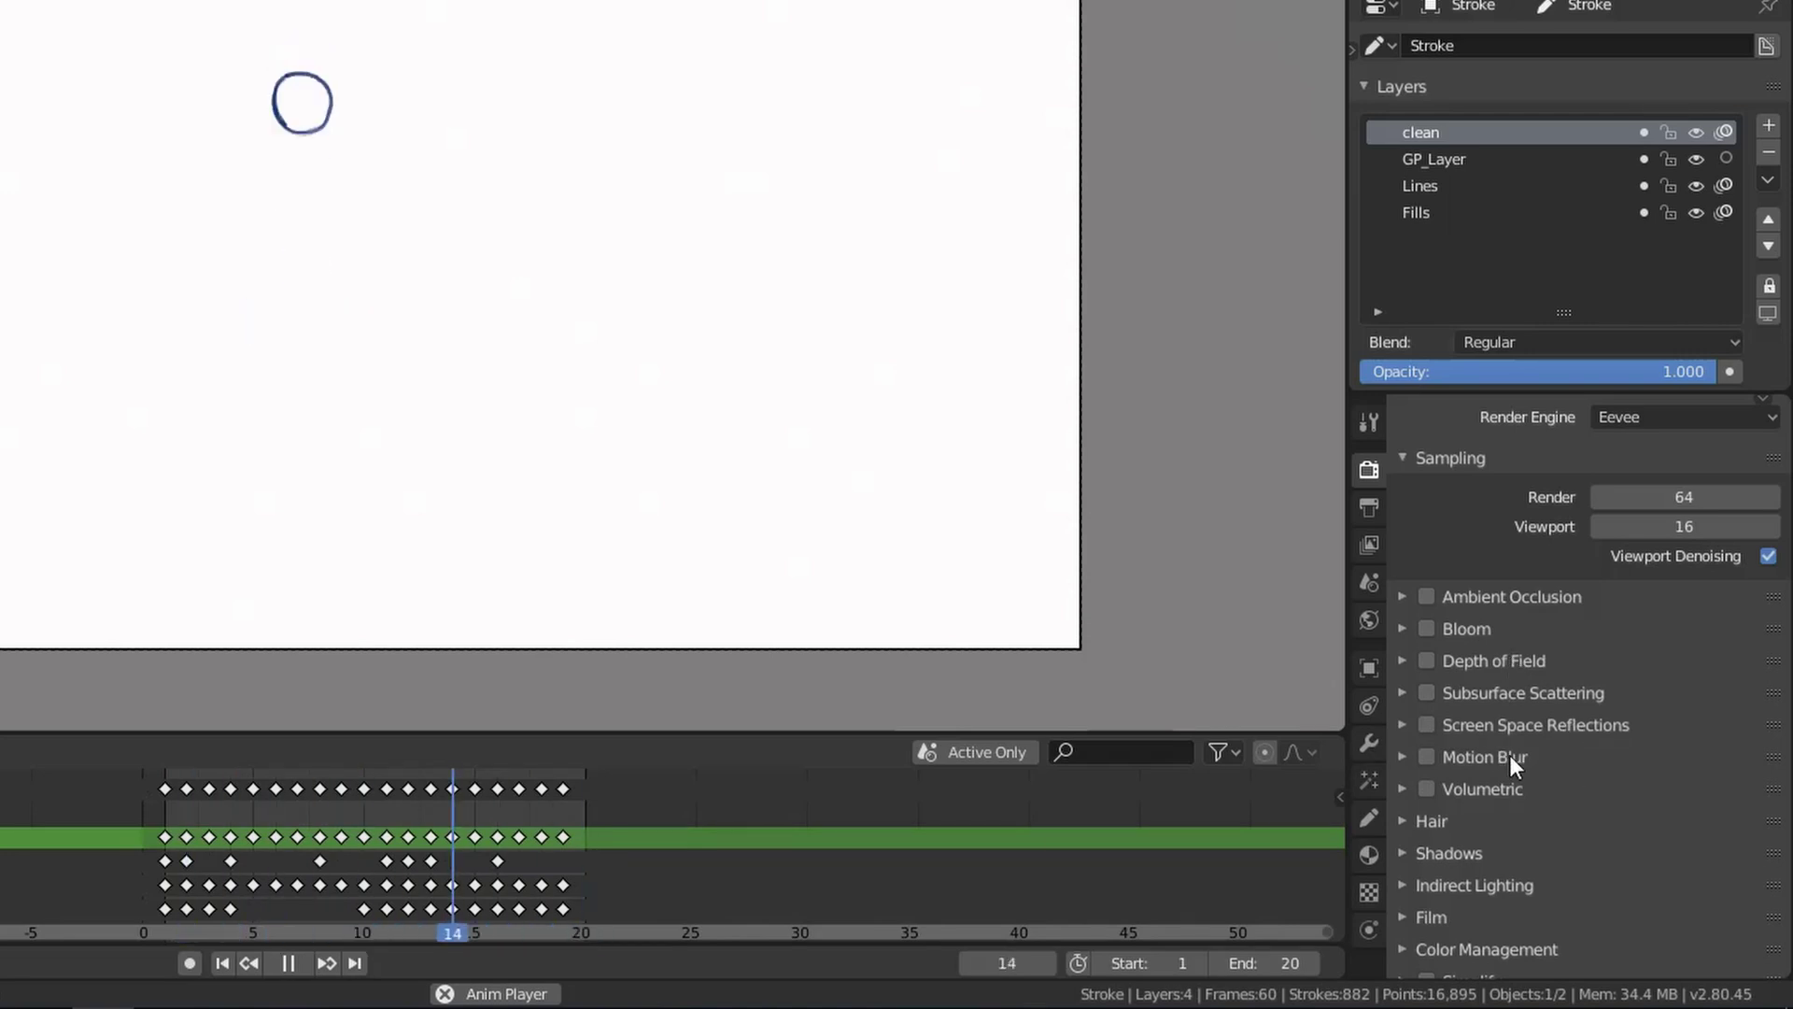
scroll(1509, 755, down, 2)
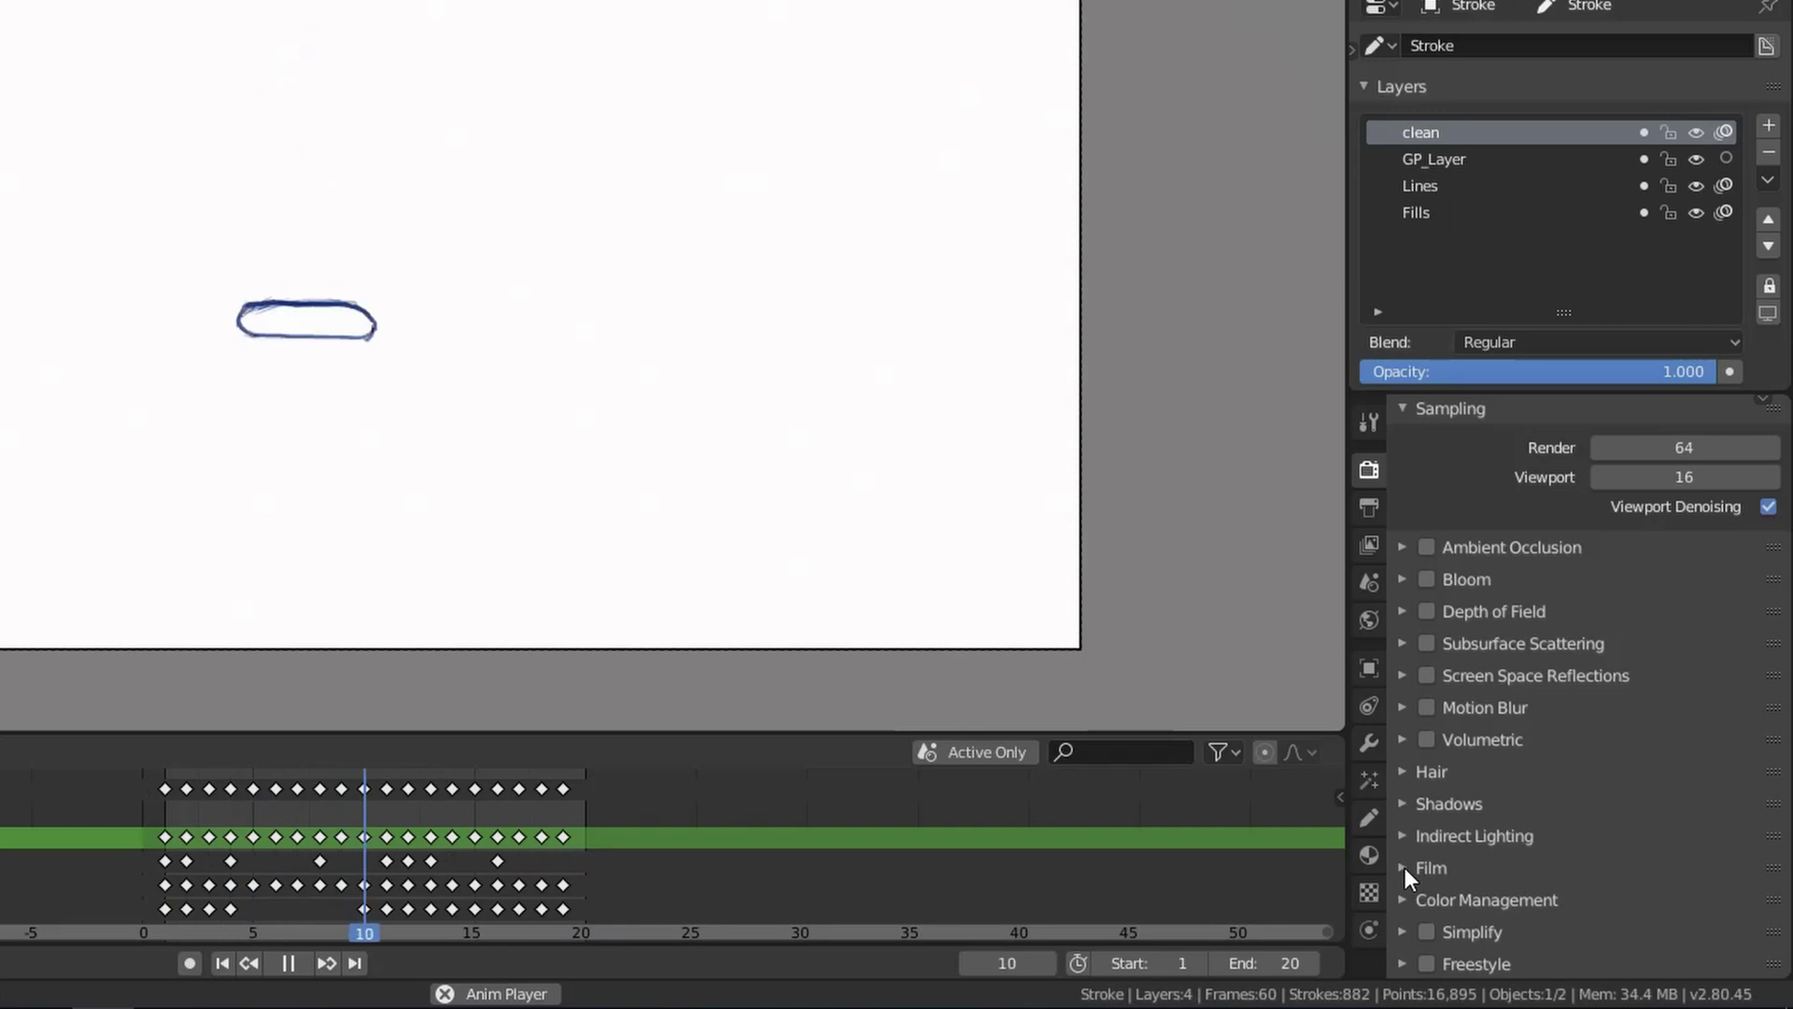
- Set the Output file format to FFmpeg video
scroll(1405, 866, up, 2)
click(1369, 507)
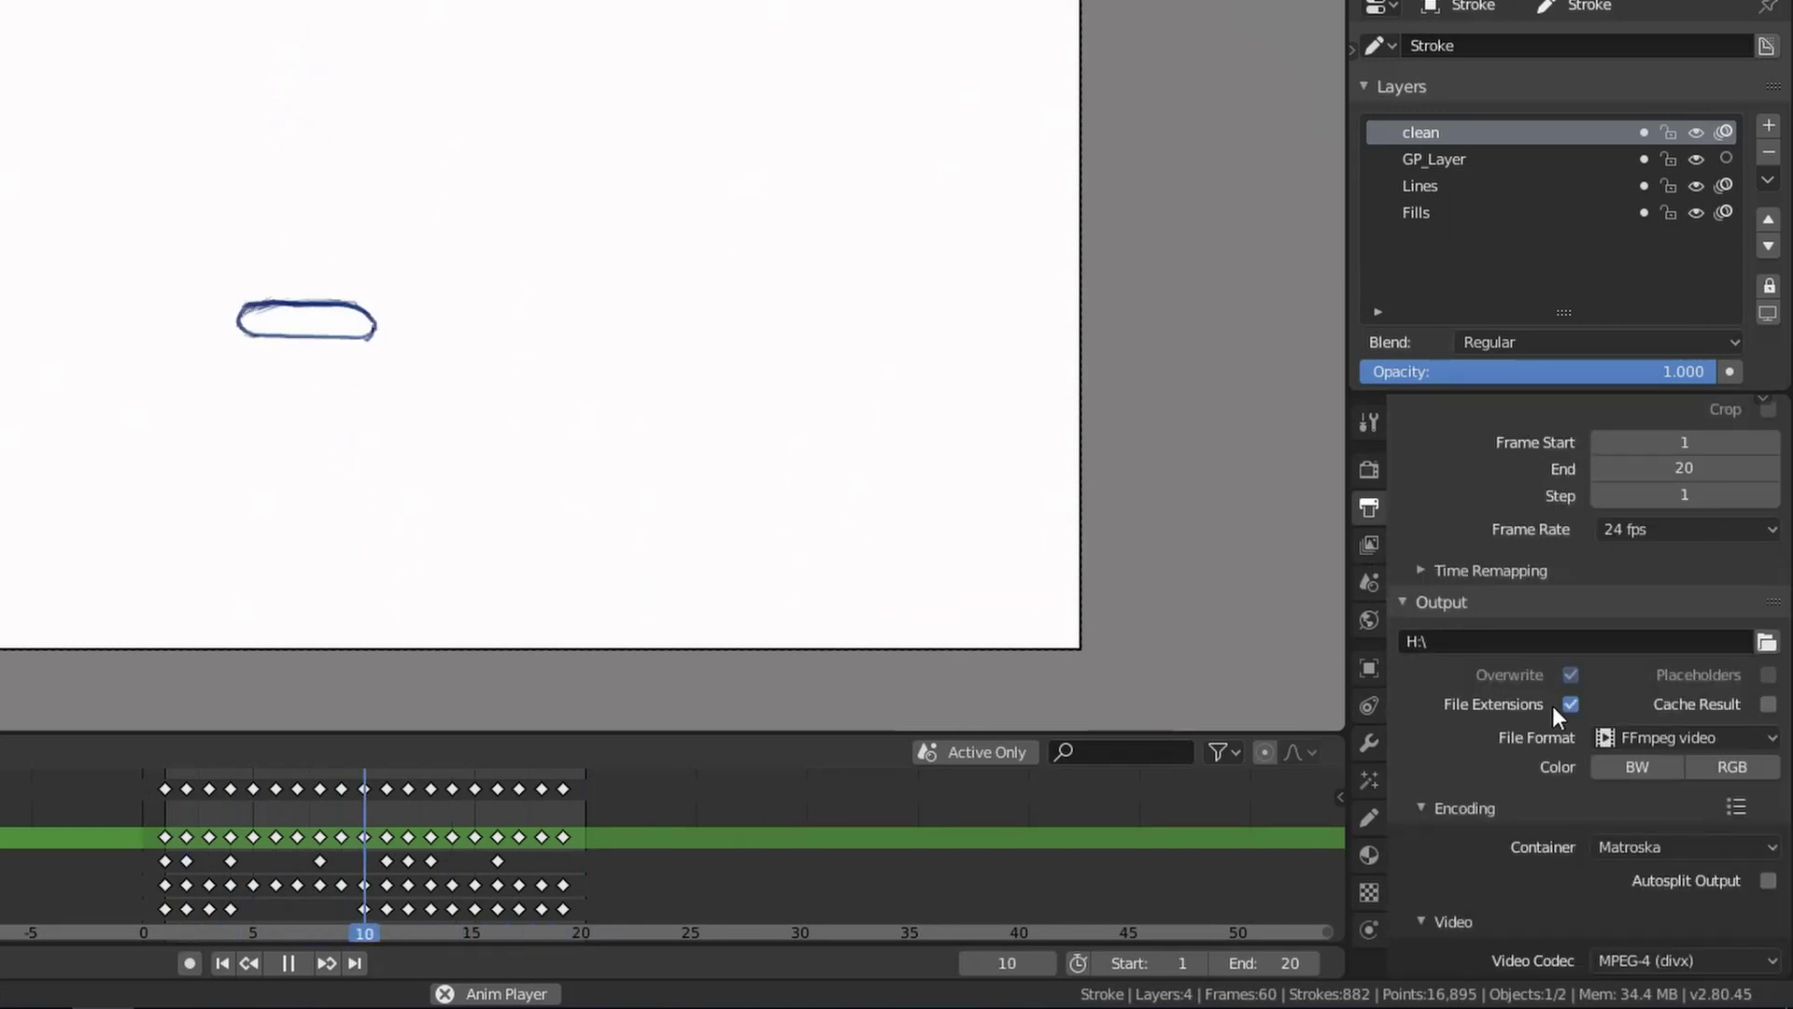
click(1632, 735)
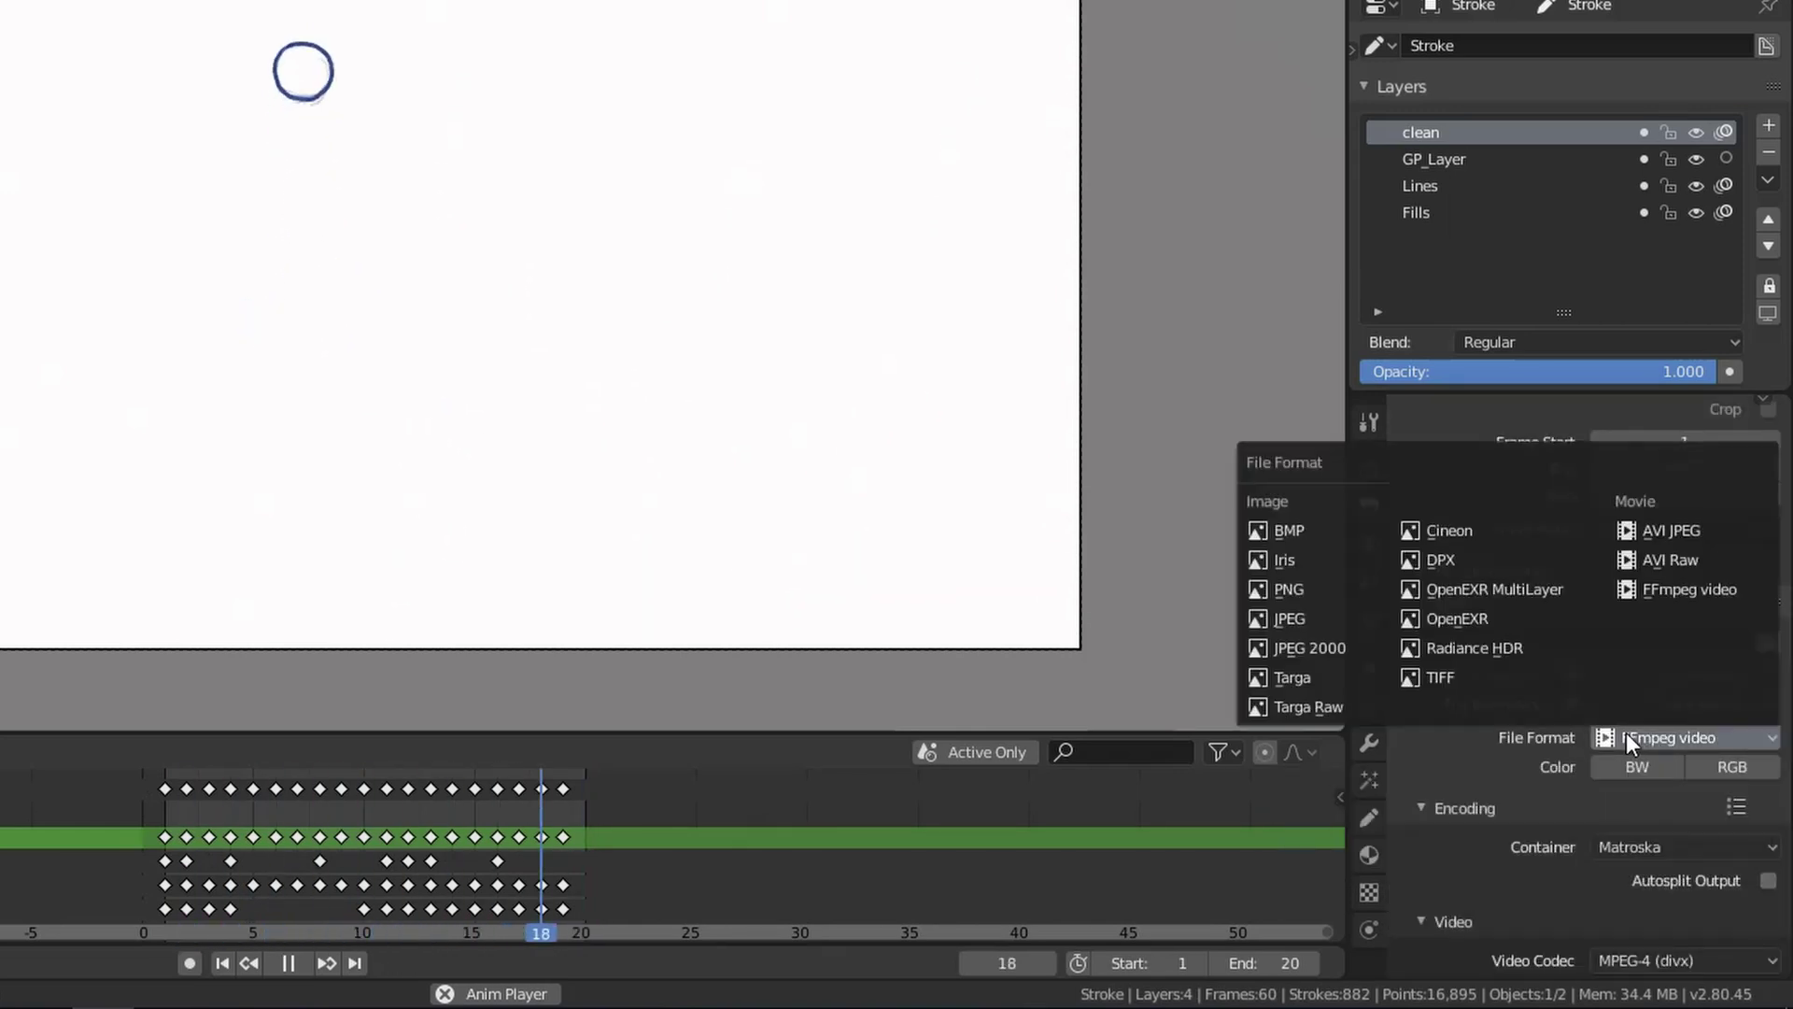
click(1651, 594)
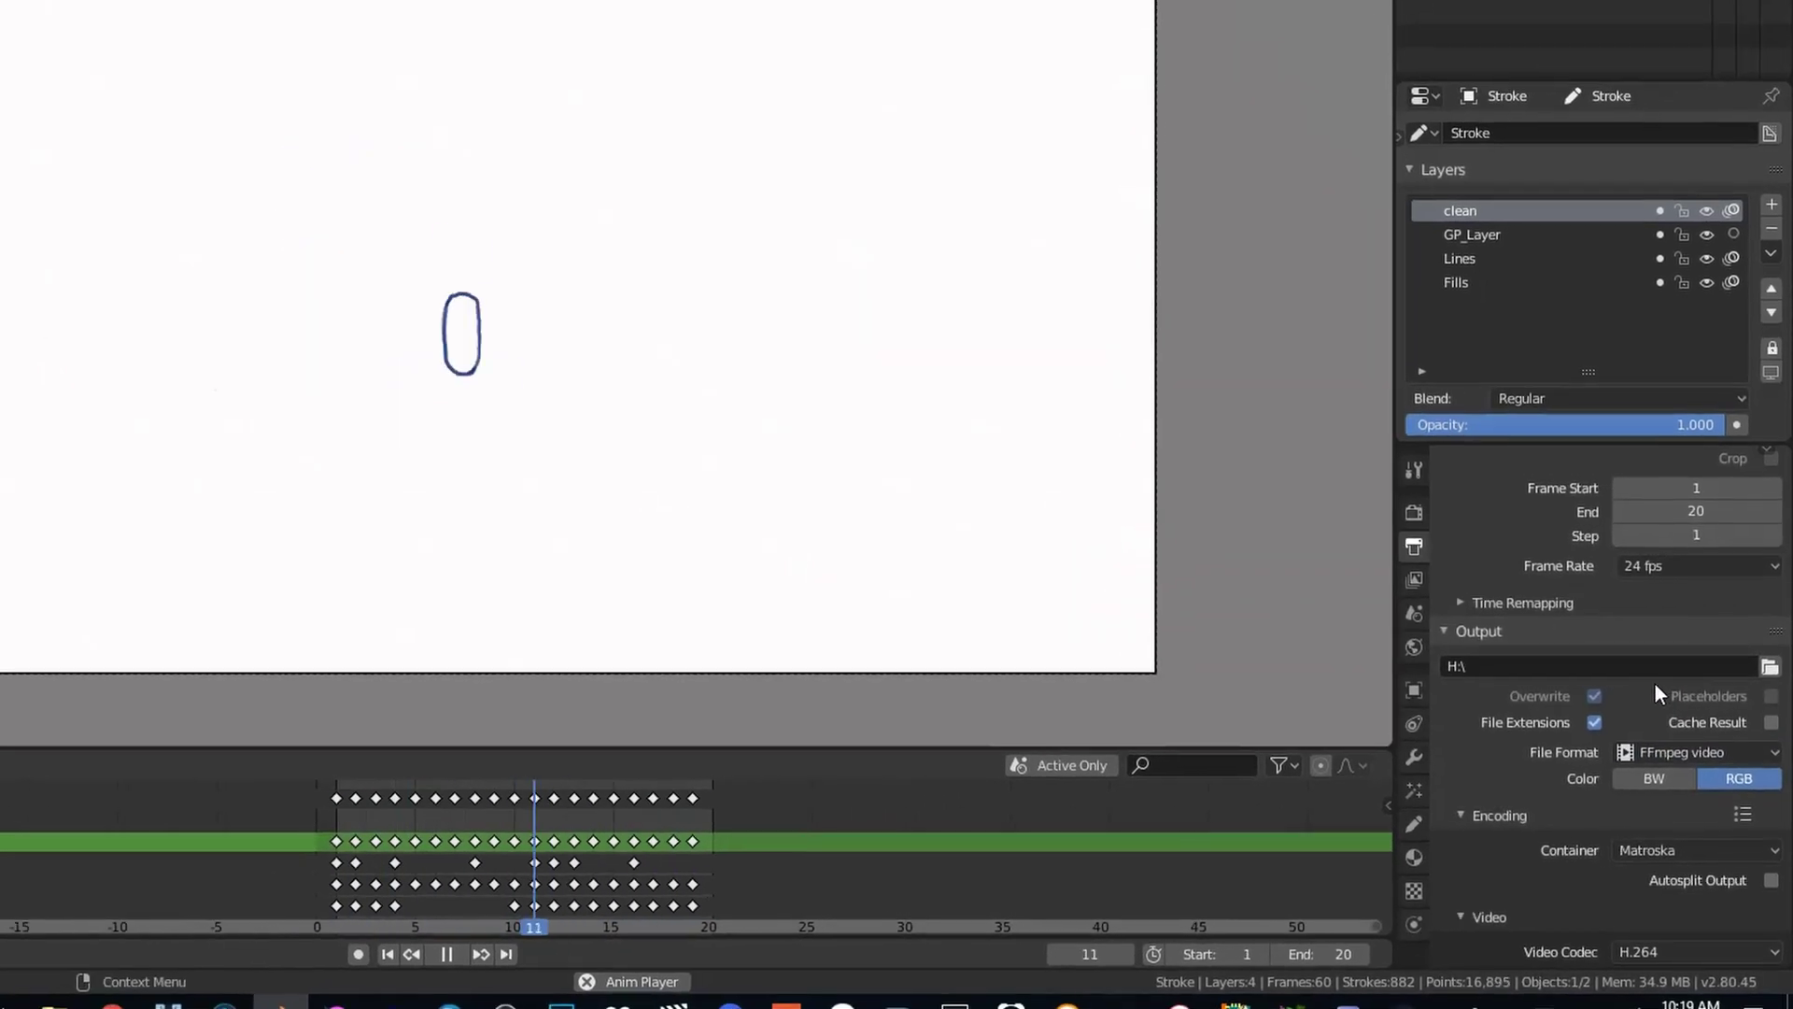
click(1771, 679)
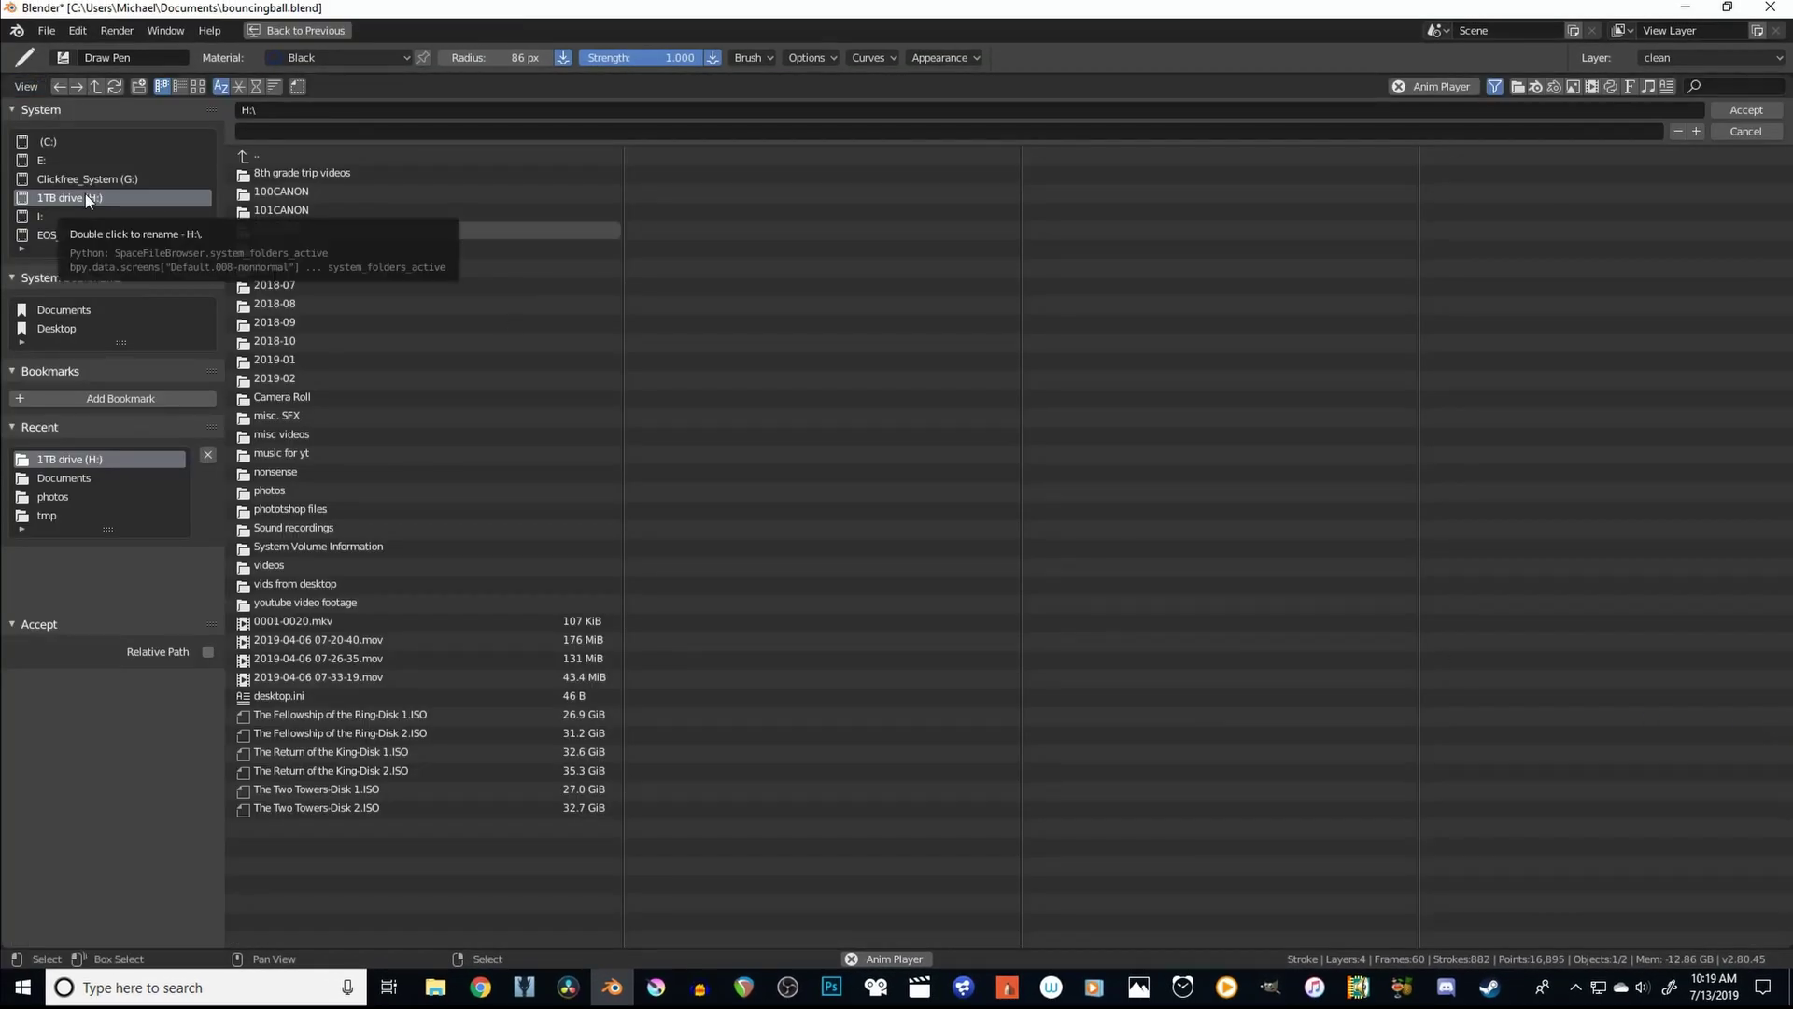
click(1745, 110)
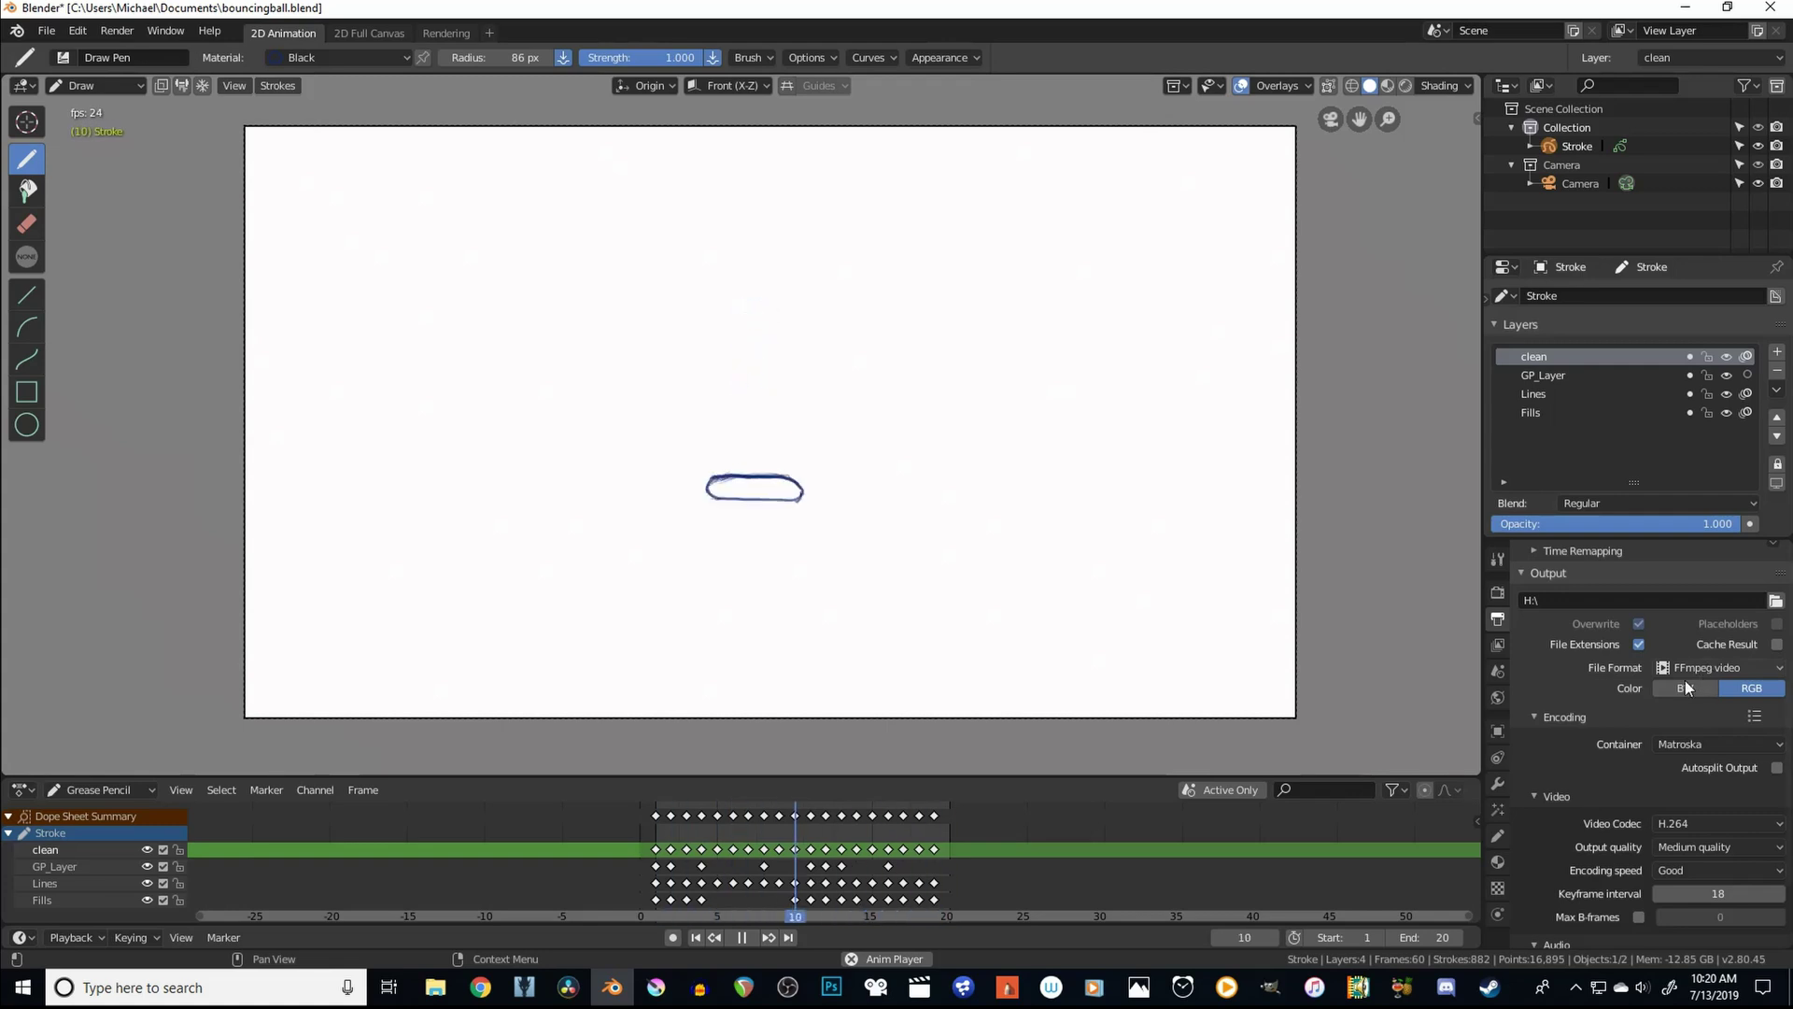
- Change the Encoding video codec from H.264 to MPEG-4 (divx)
scroll(1684, 680, down, 1)
click(1681, 787)
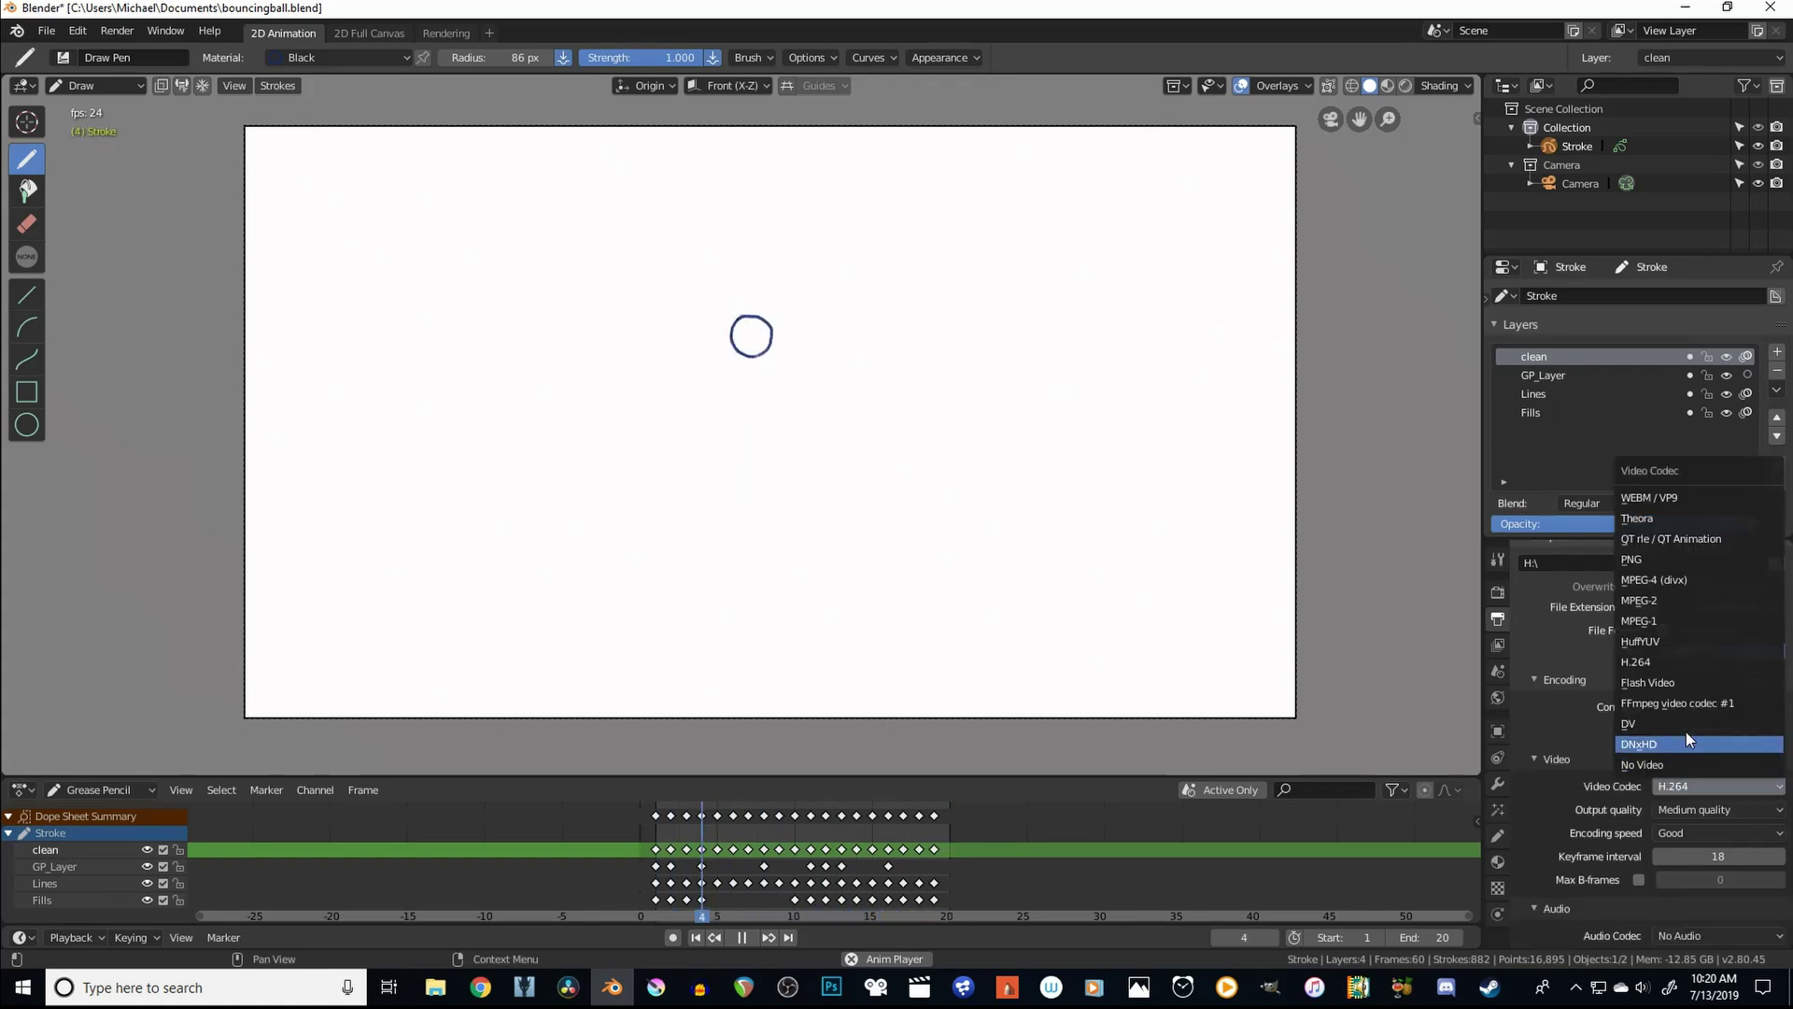
click(1667, 581)
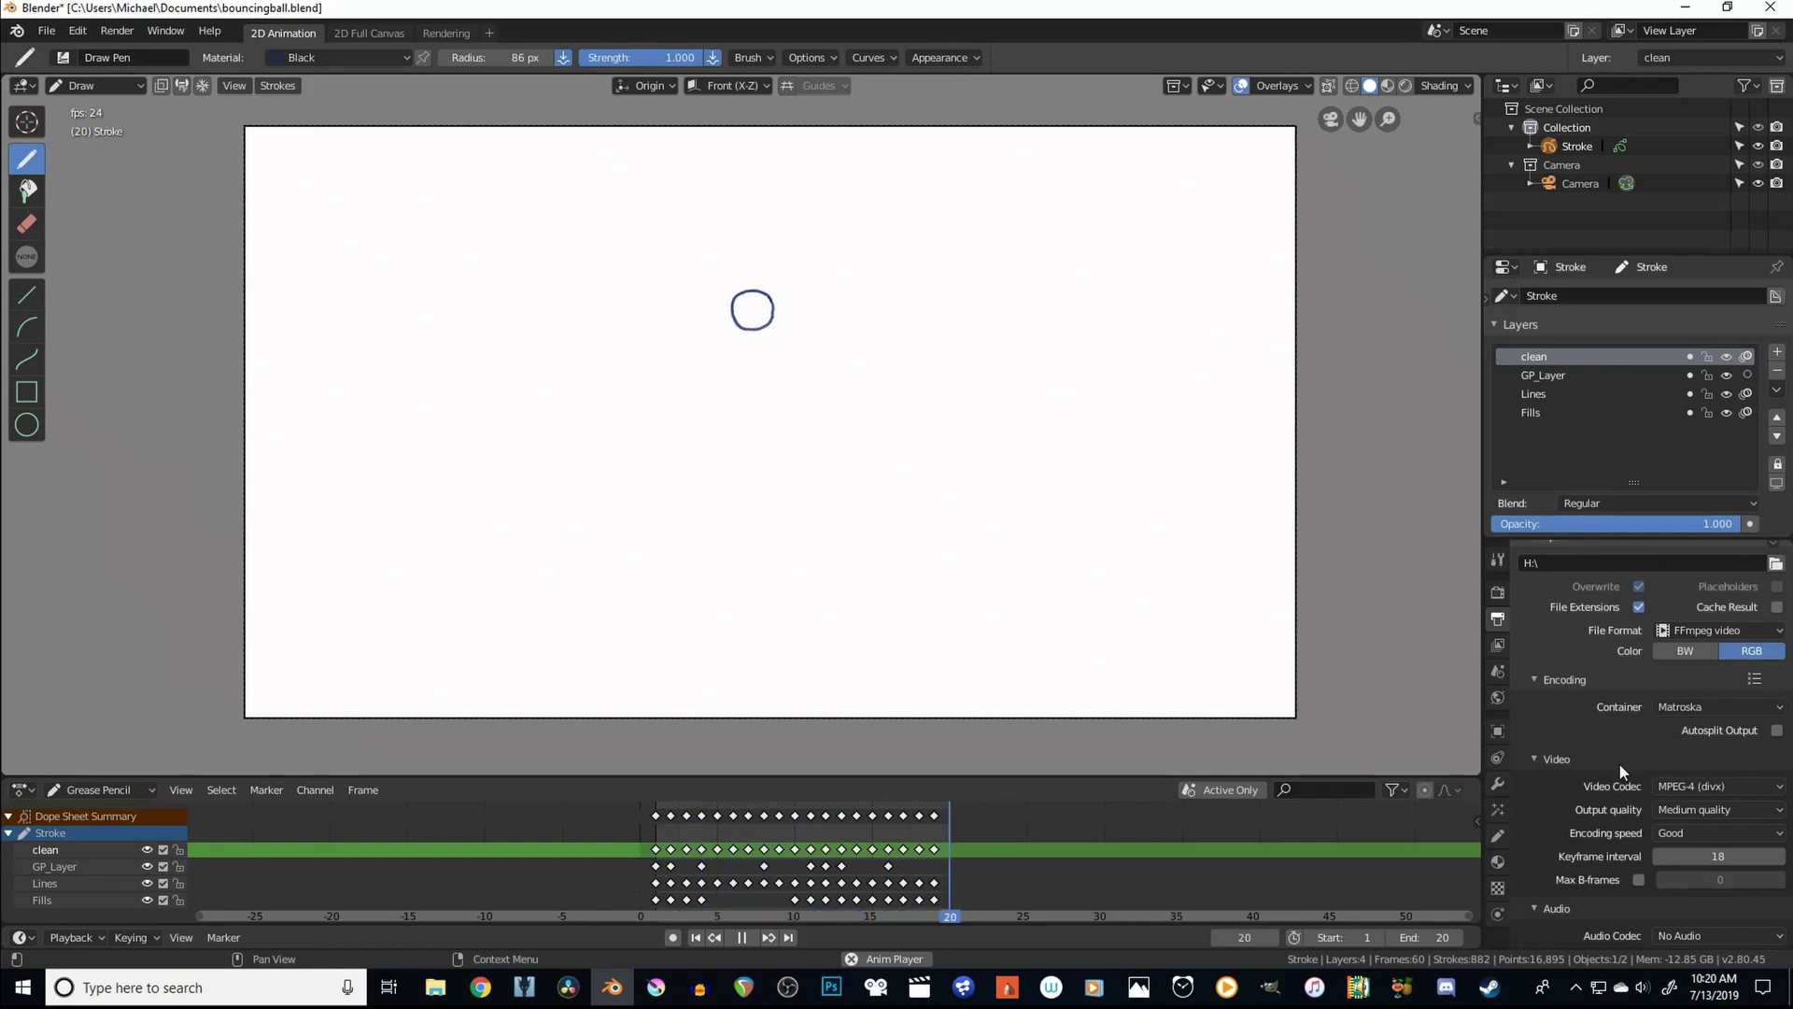
click(1694, 788)
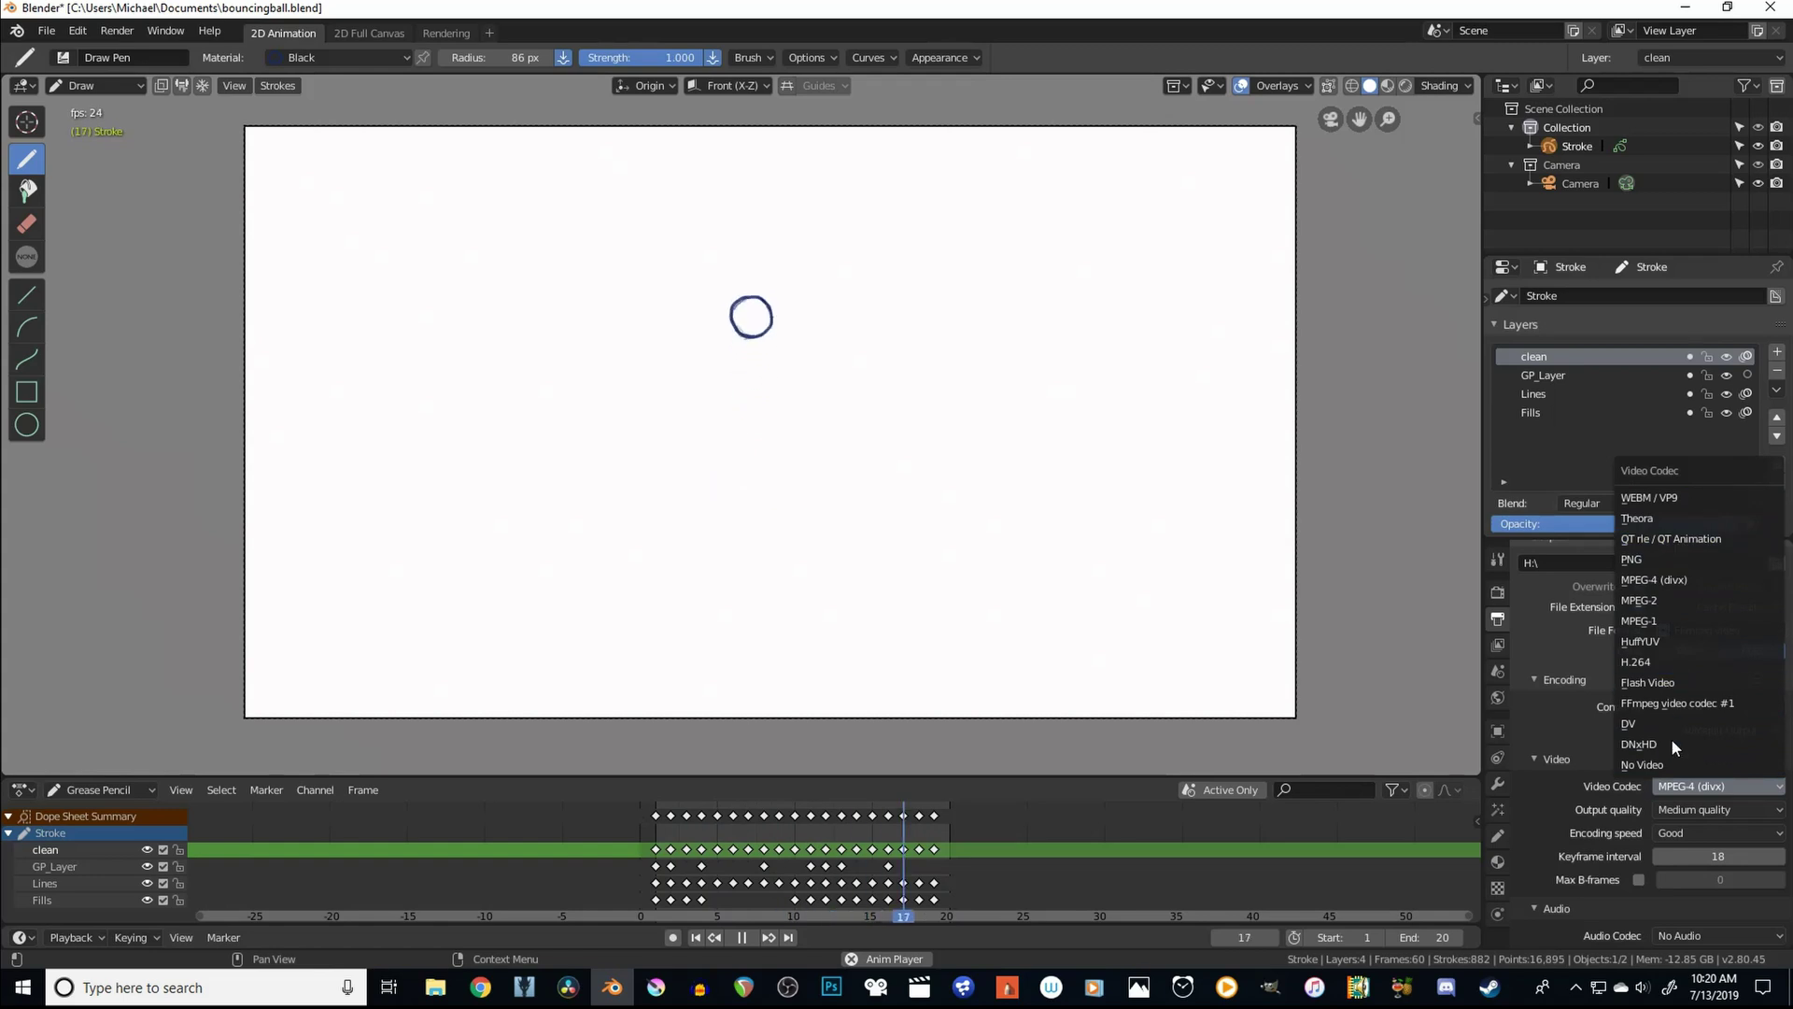
scroll(1544, 564, up, 8)
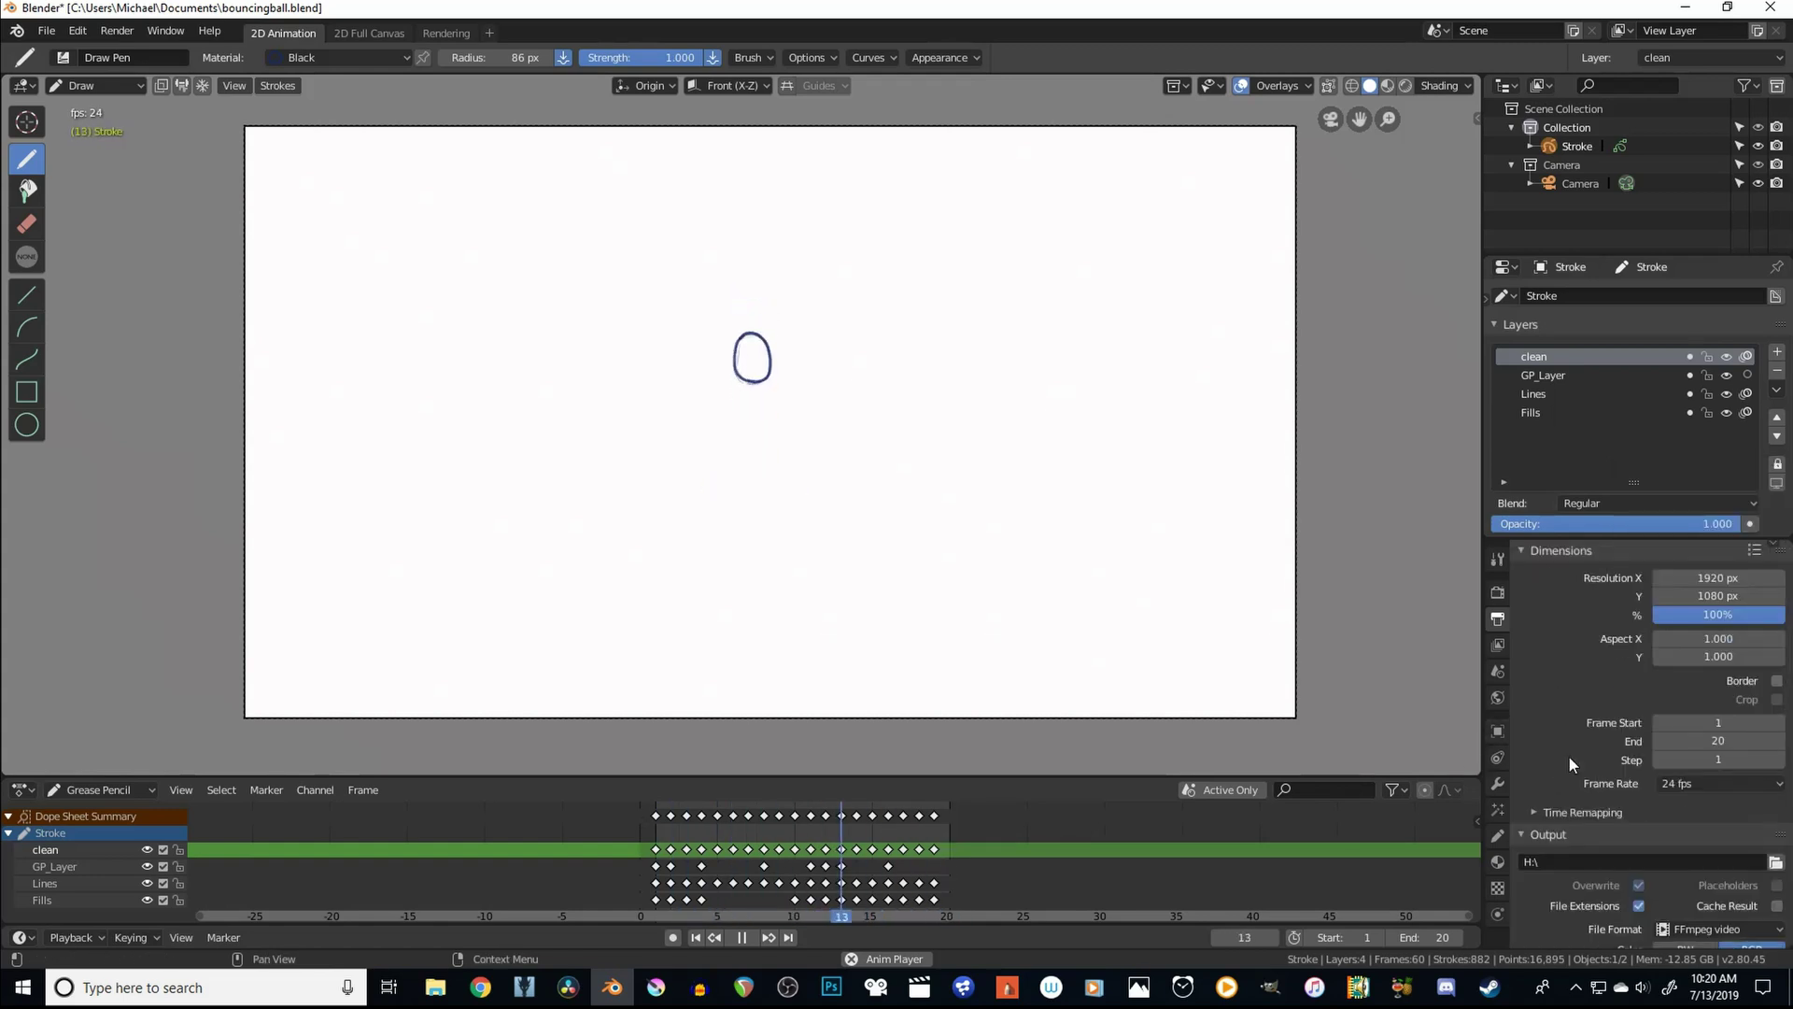
- Open the Render menu to reach Render Animation for the bouncing-ball clip
click(113, 31)
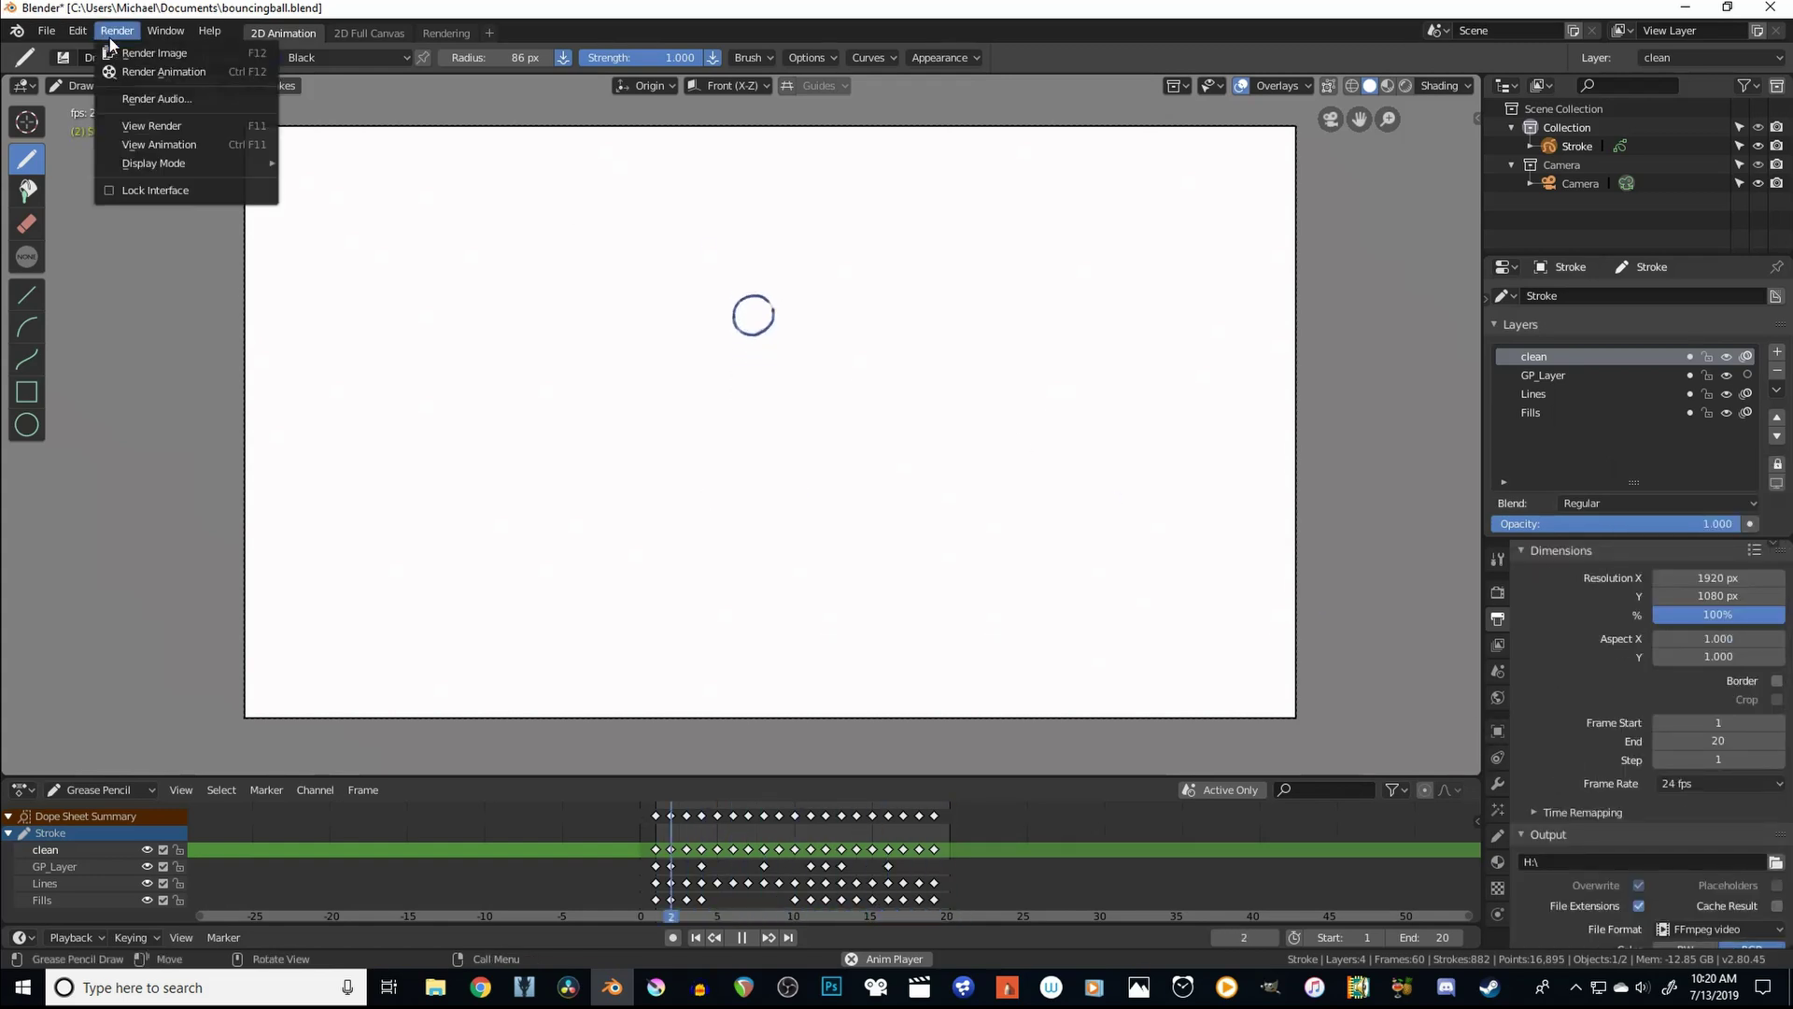